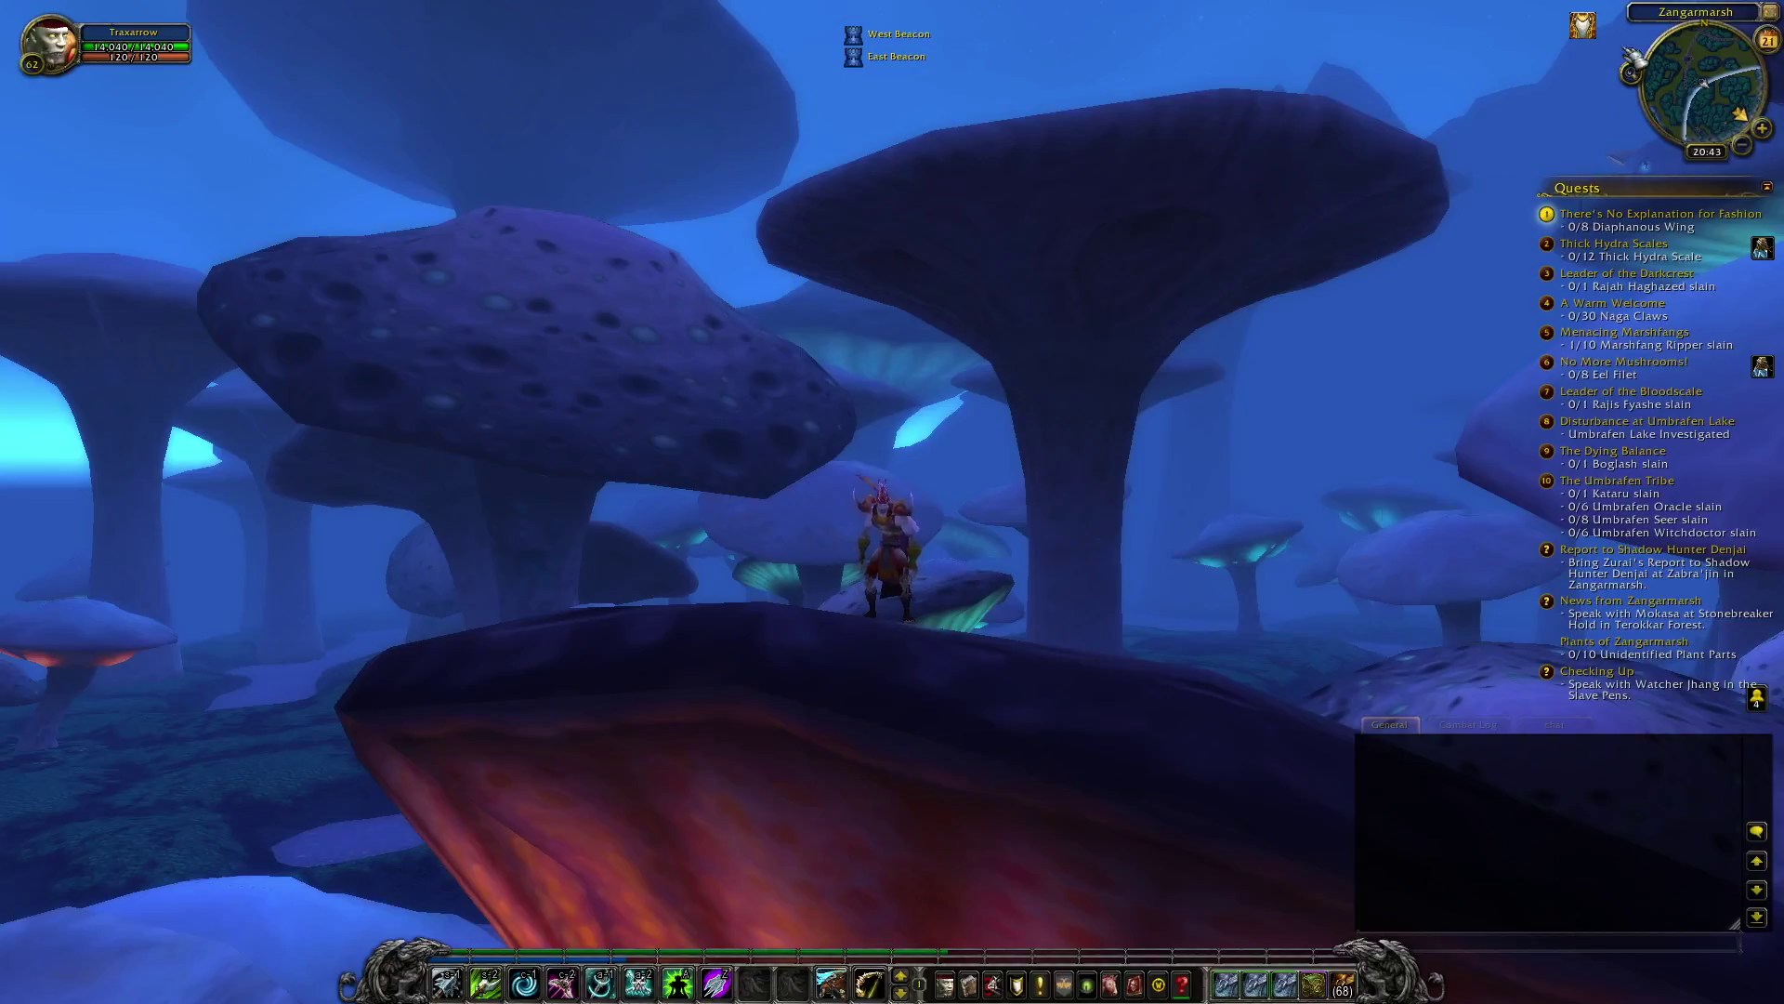
- Try the default minimap buttons: world map, calendar, tracking, zoom and clock settings
click(1771, 15)
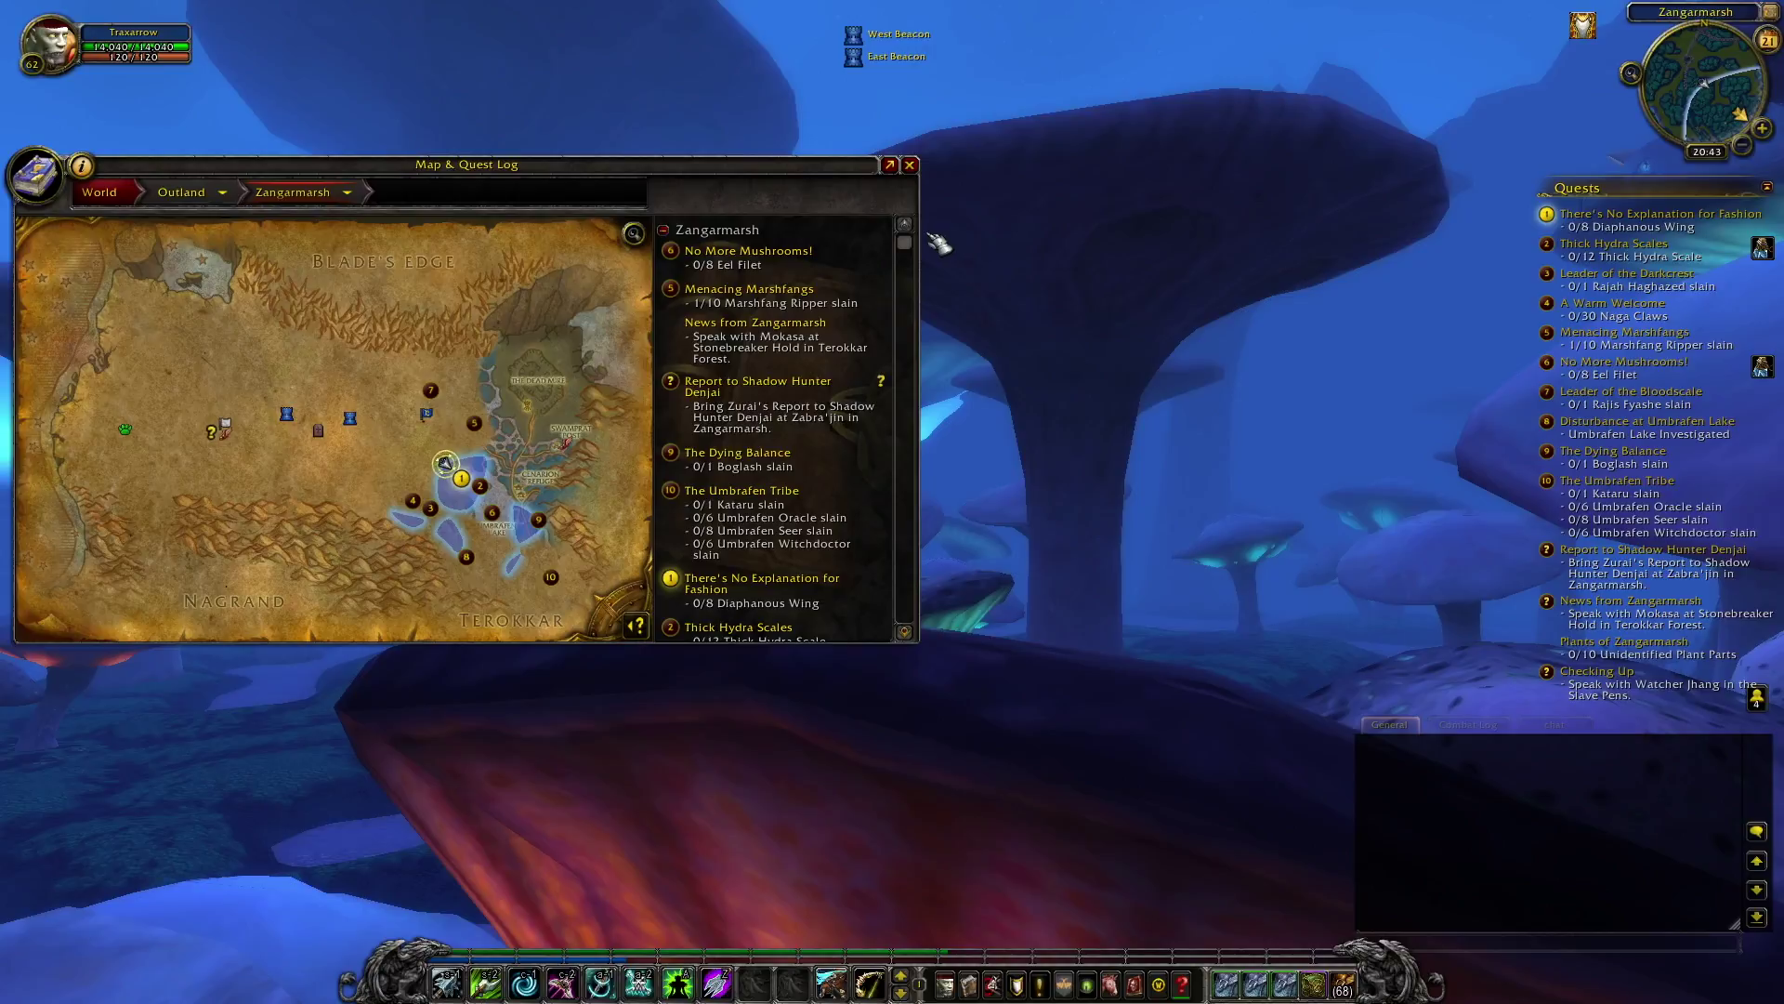
click(918, 164)
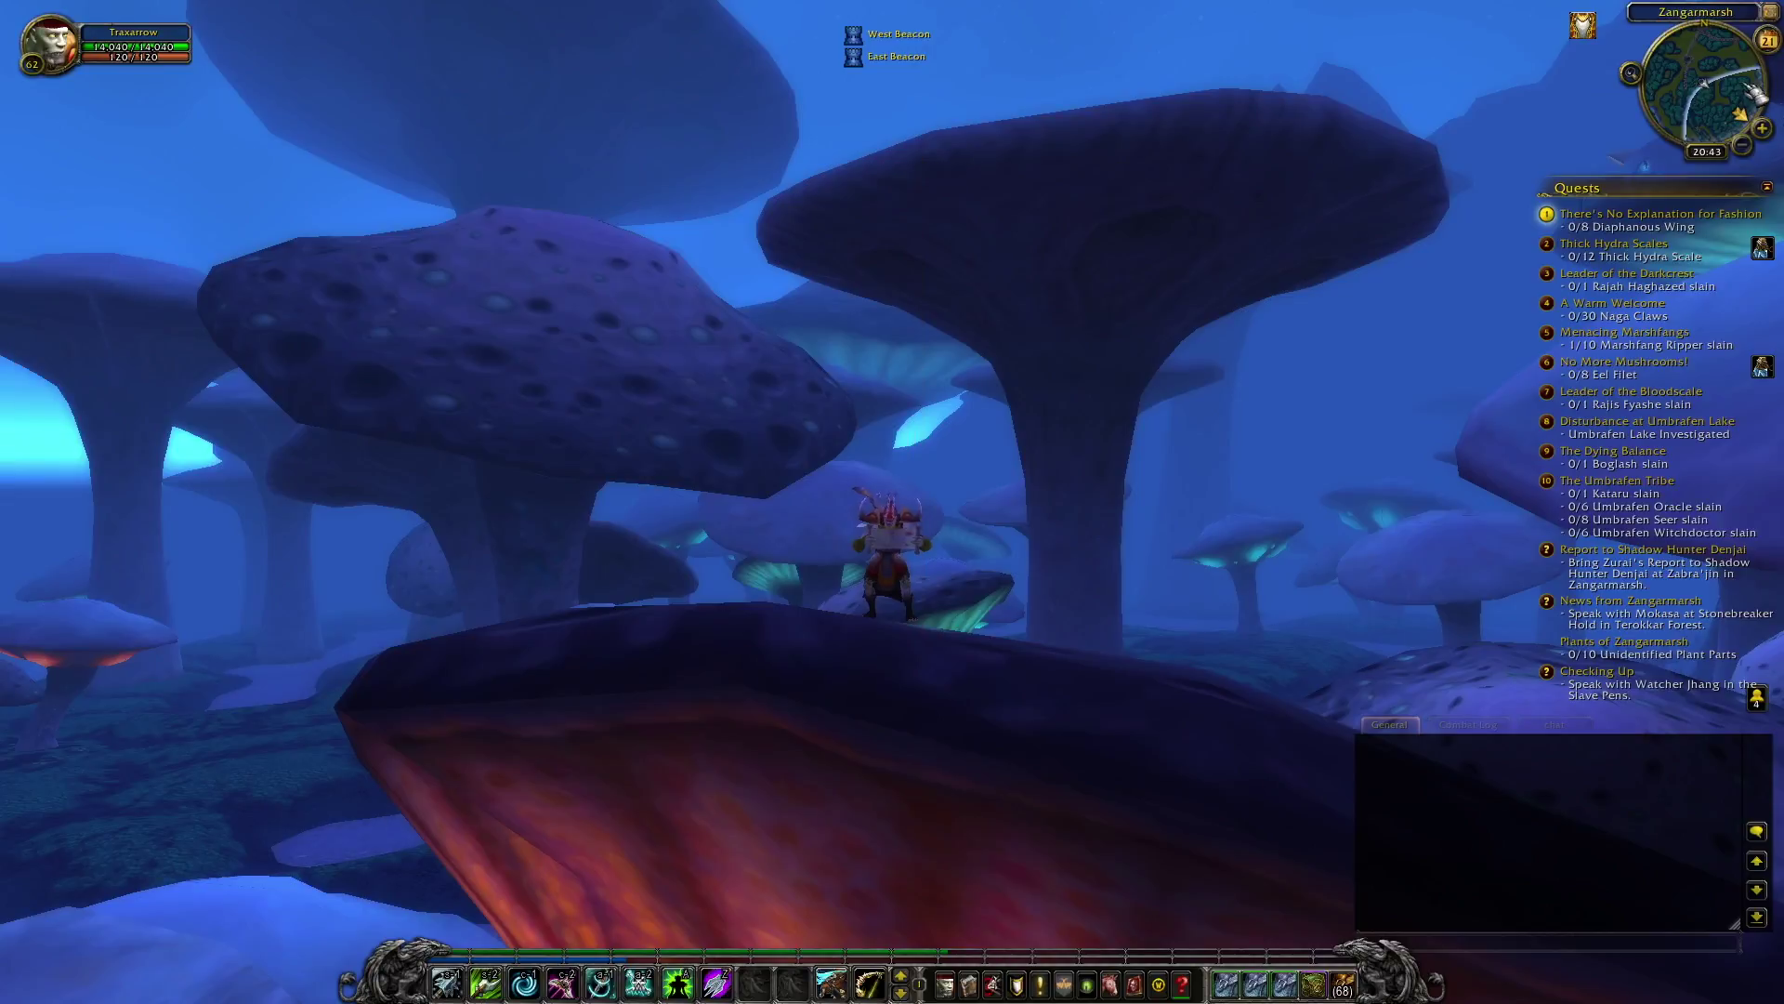
click(1768, 39)
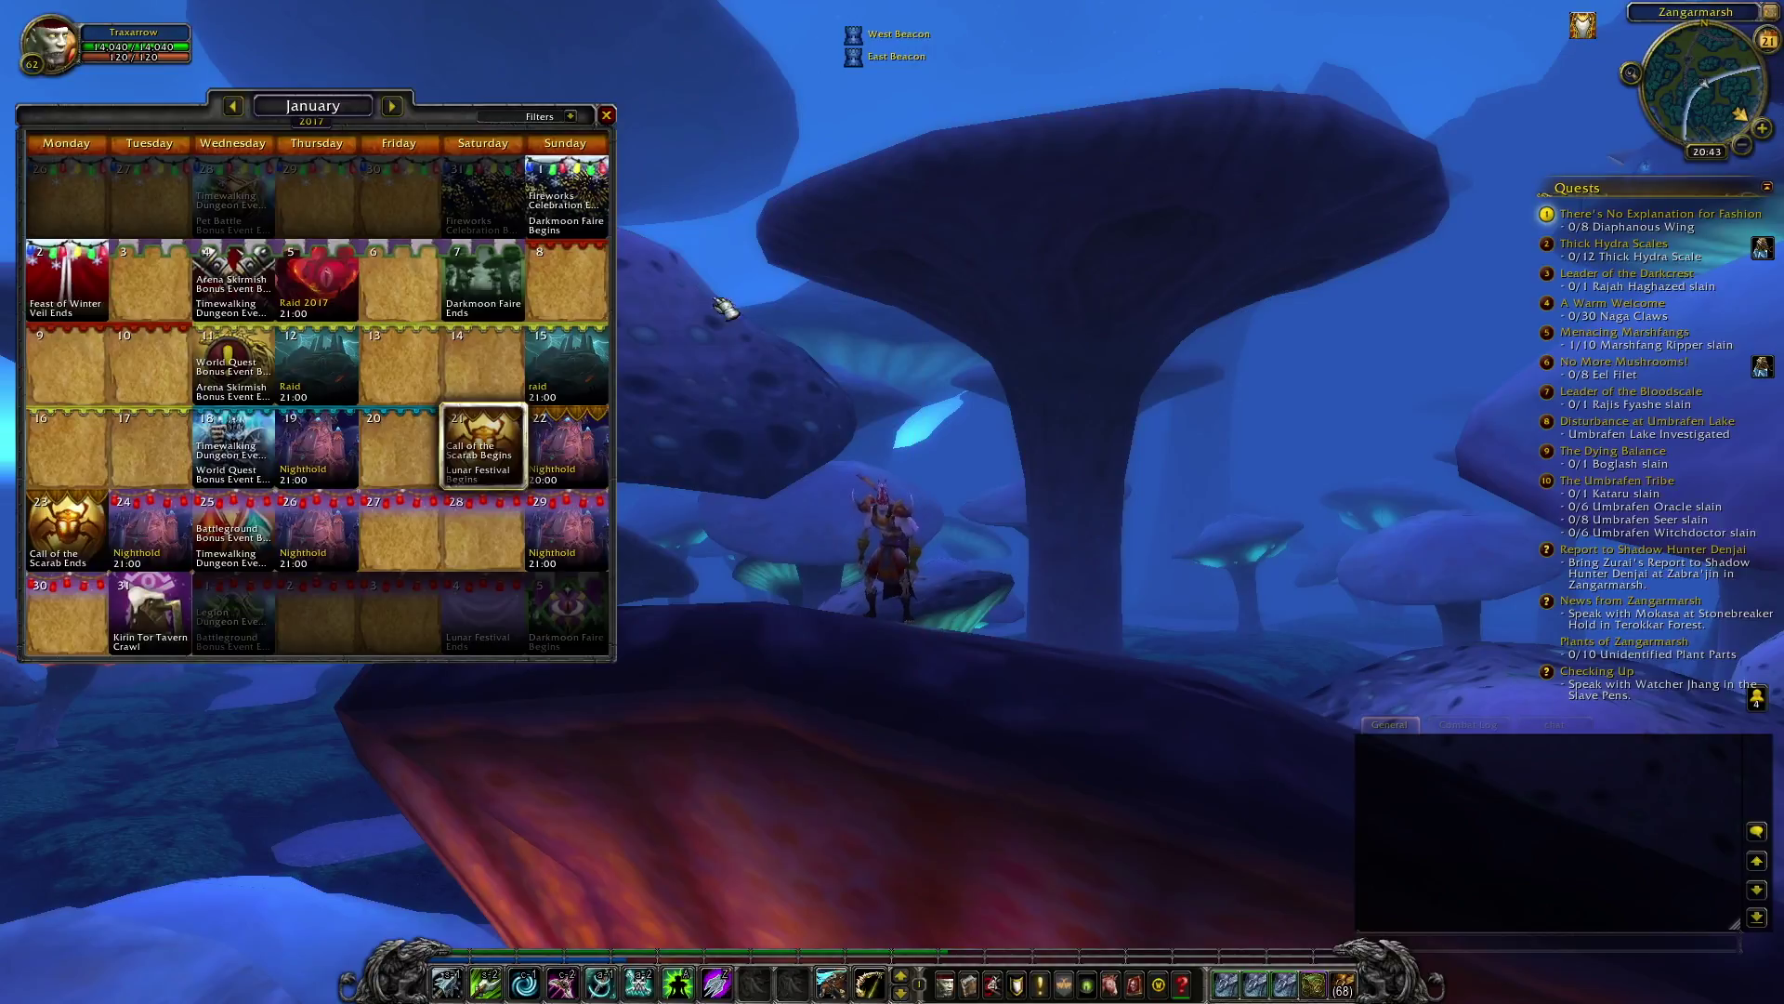
click(613, 121)
click(1632, 74)
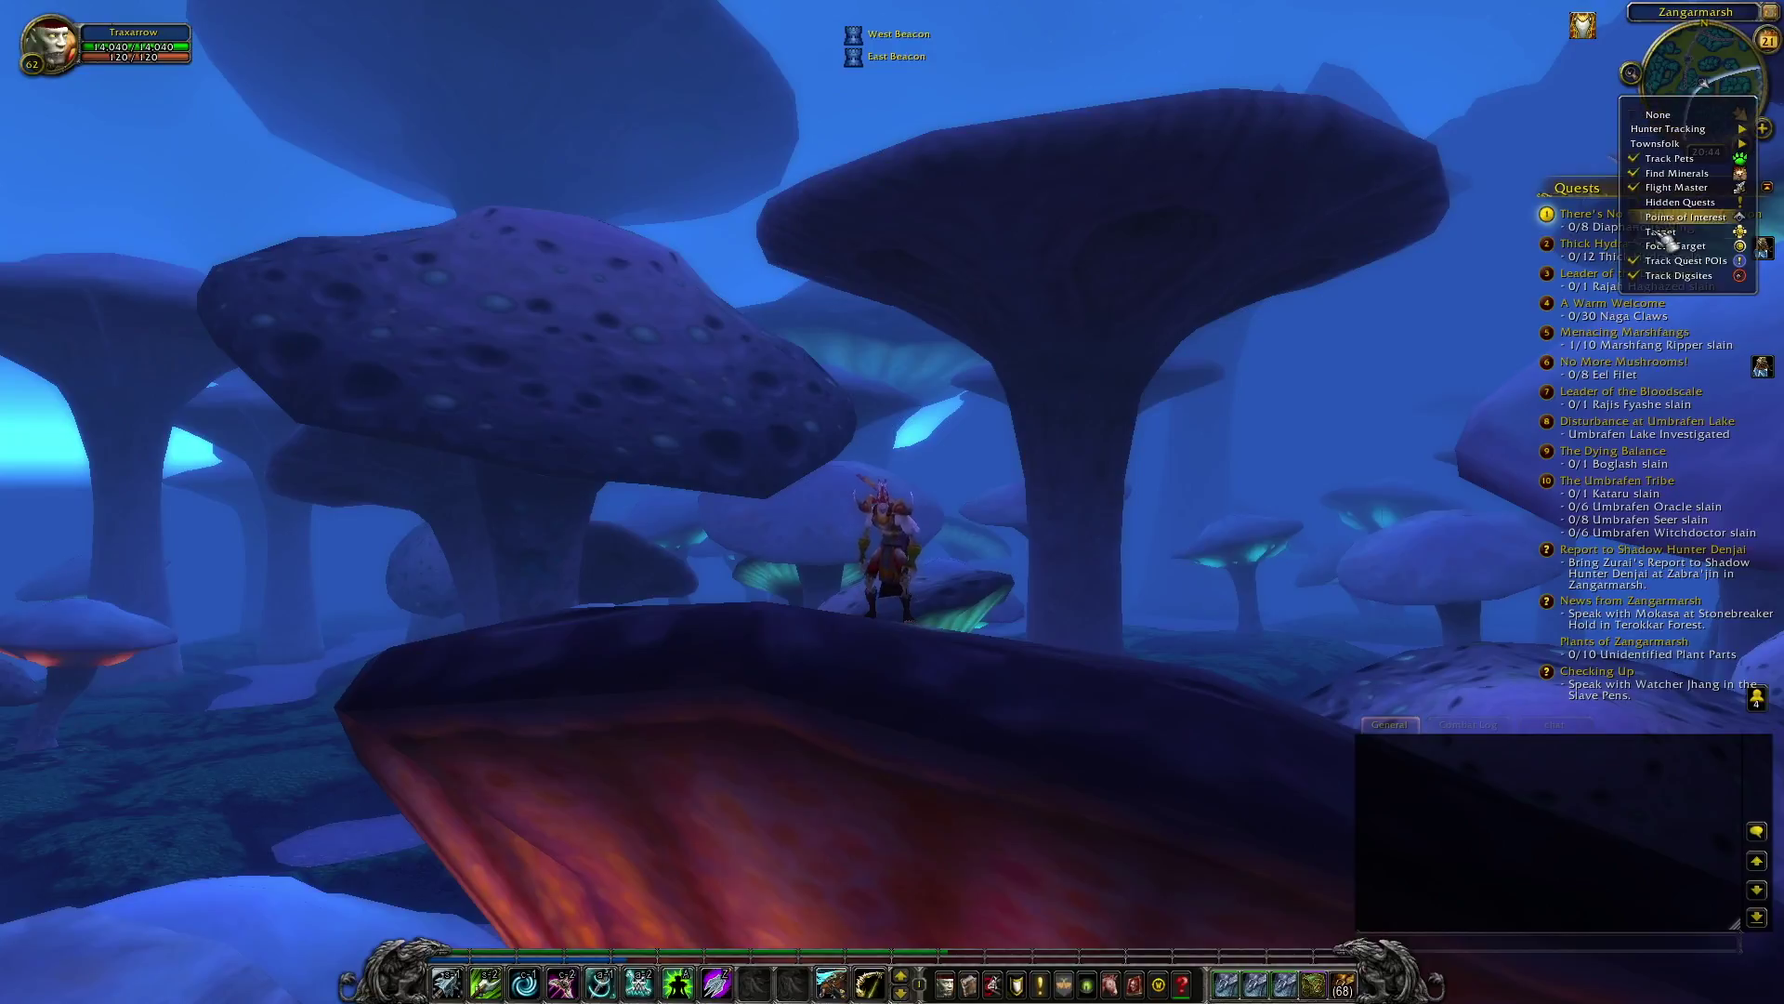
click(1632, 74)
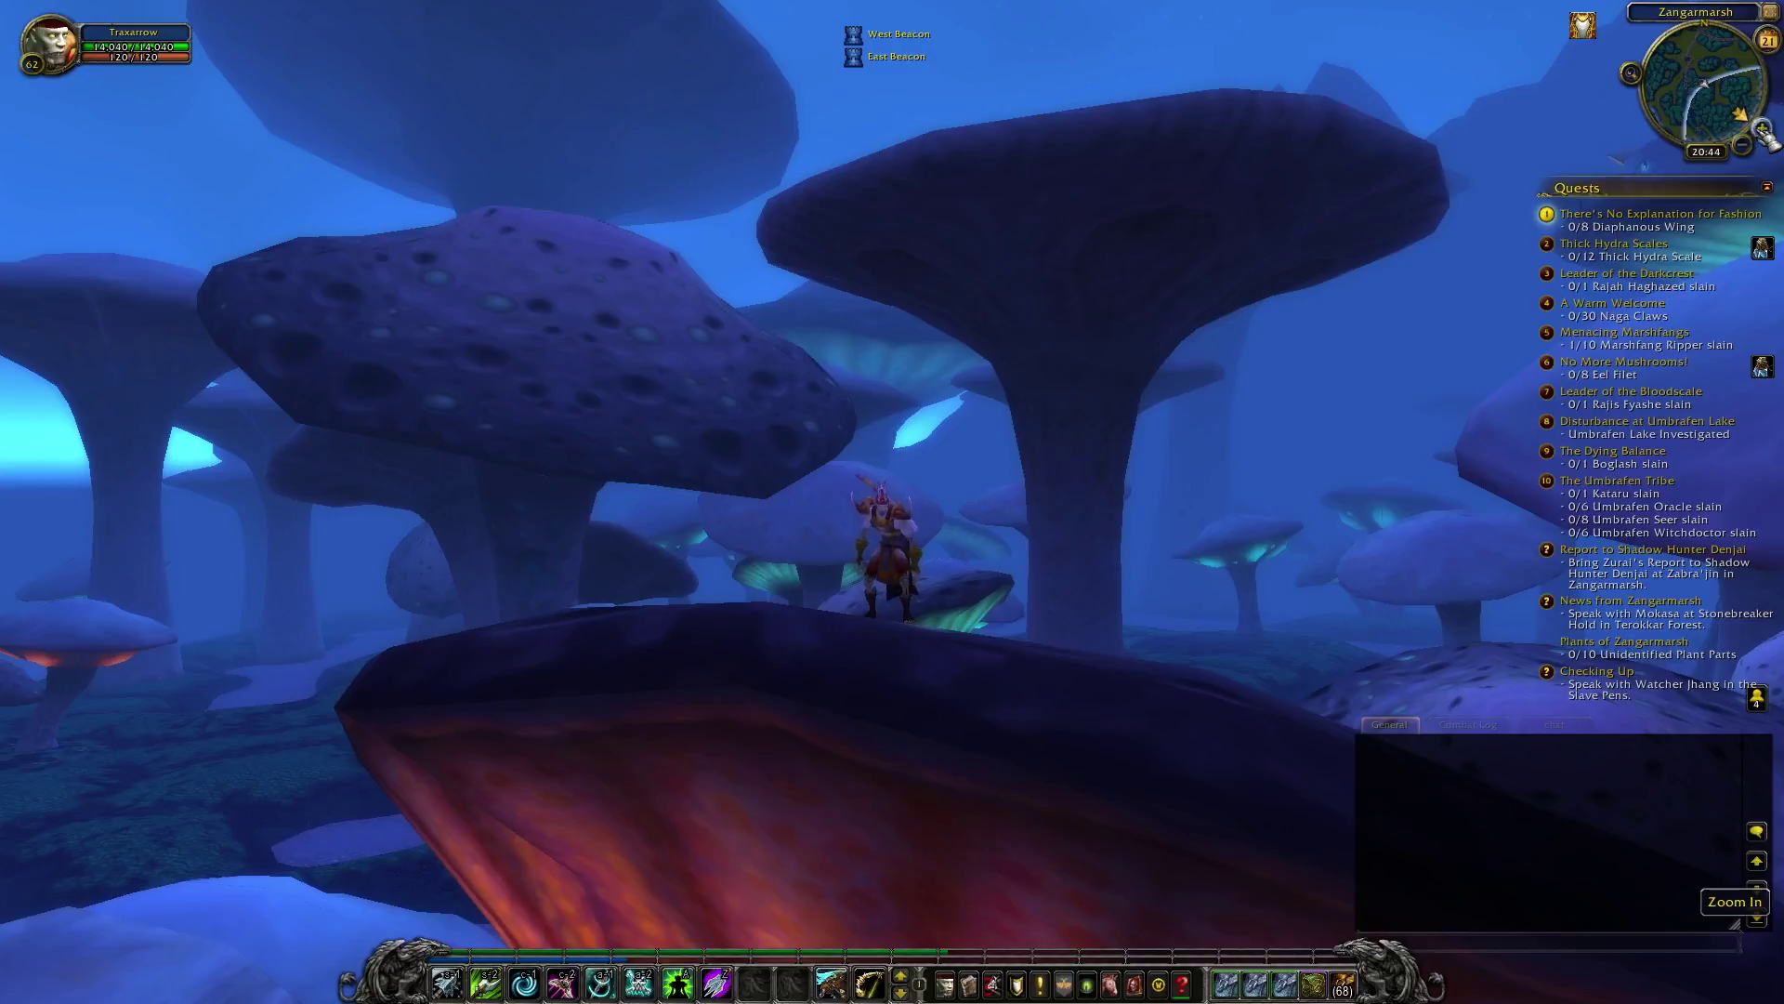
click(1762, 130)
scroll(1726, 109, up, 2)
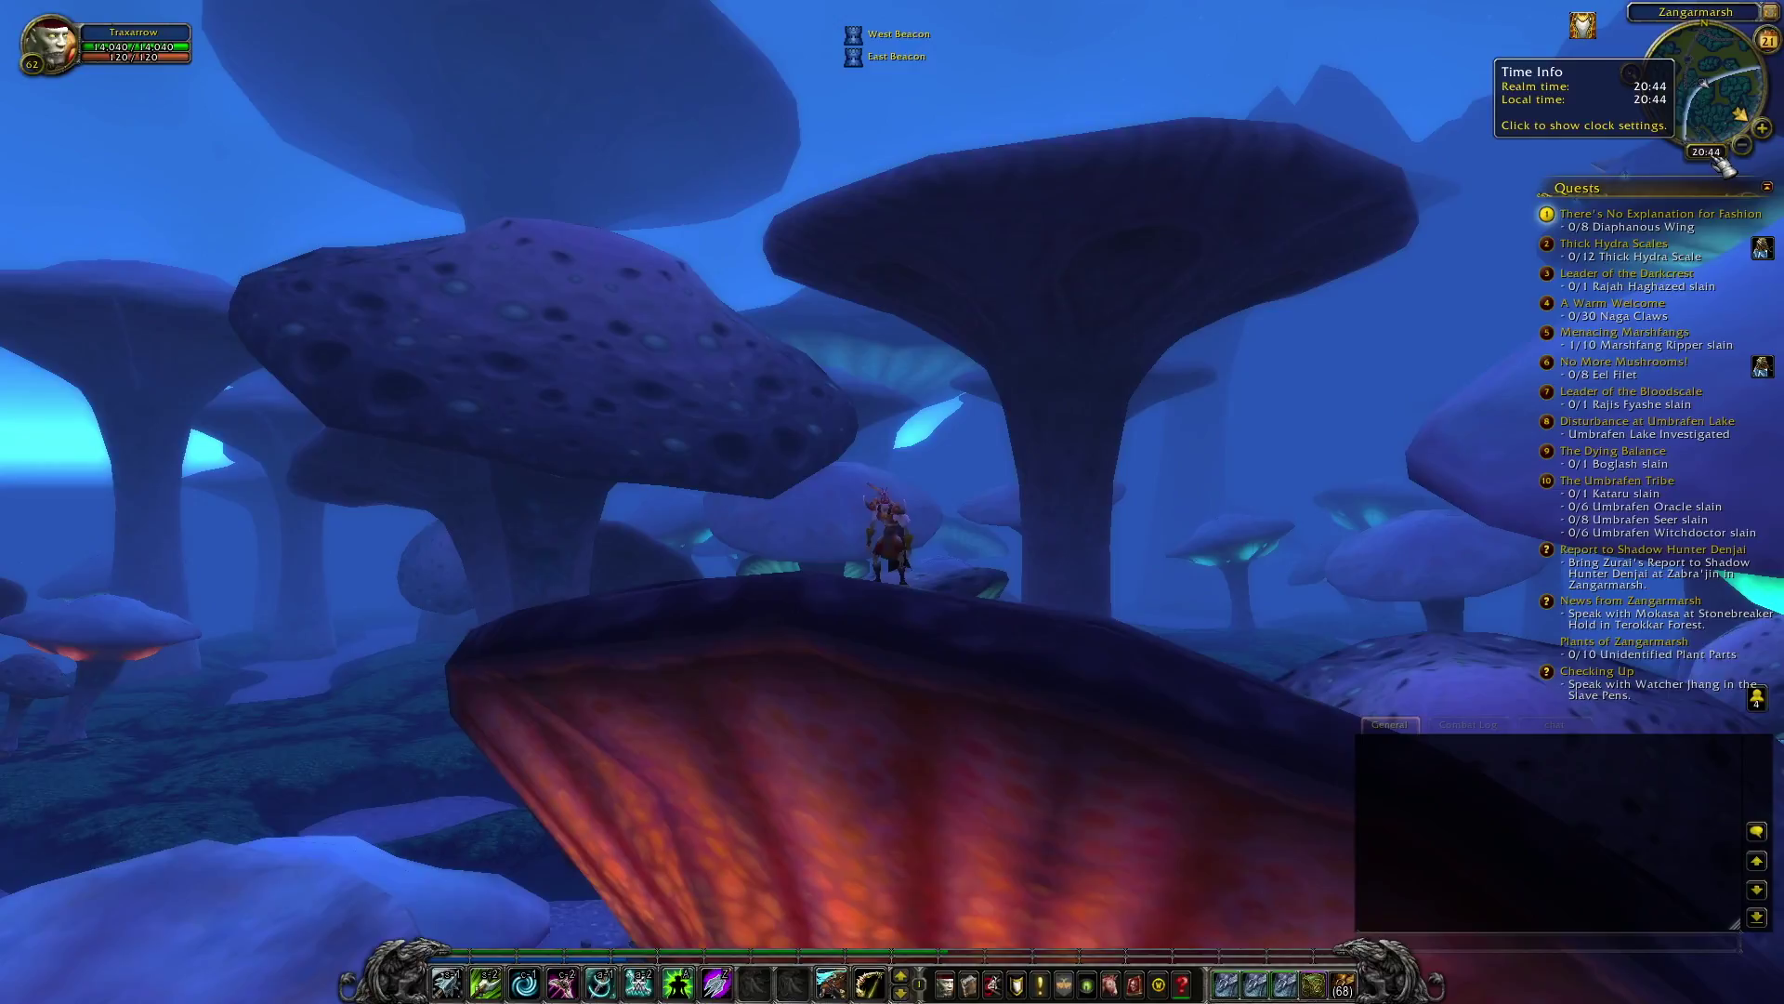
click(1717, 154)
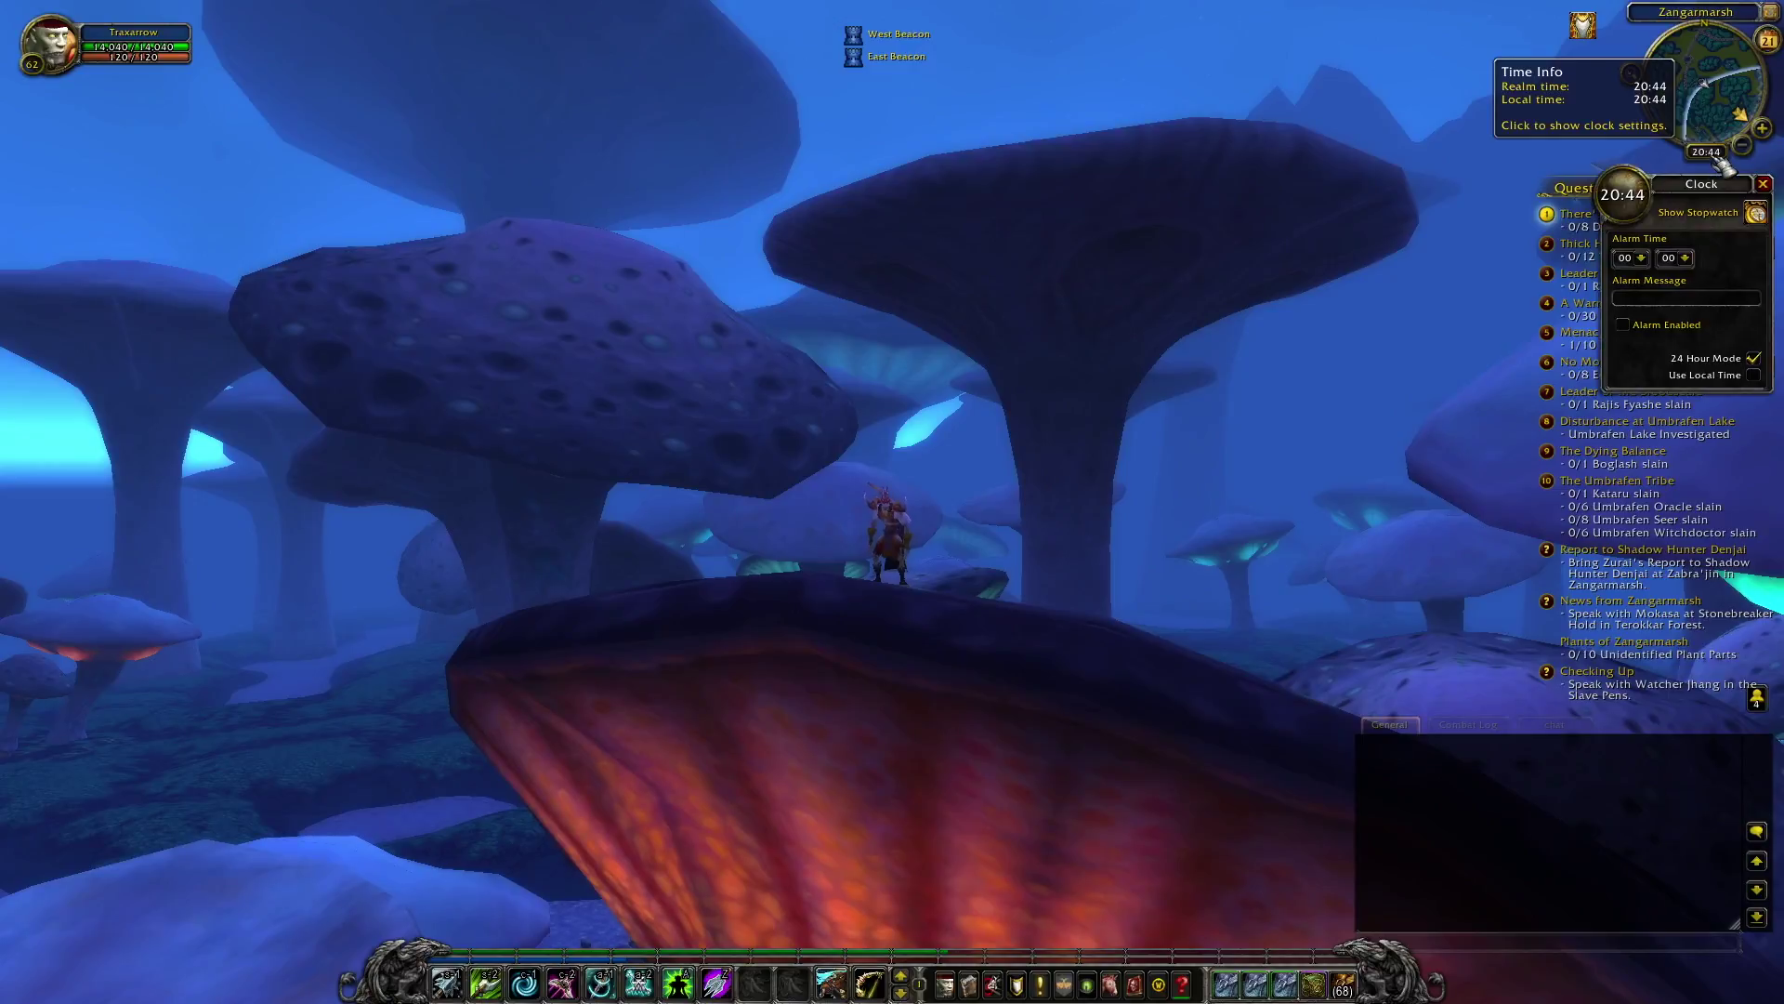
click(1763, 184)
key(a)
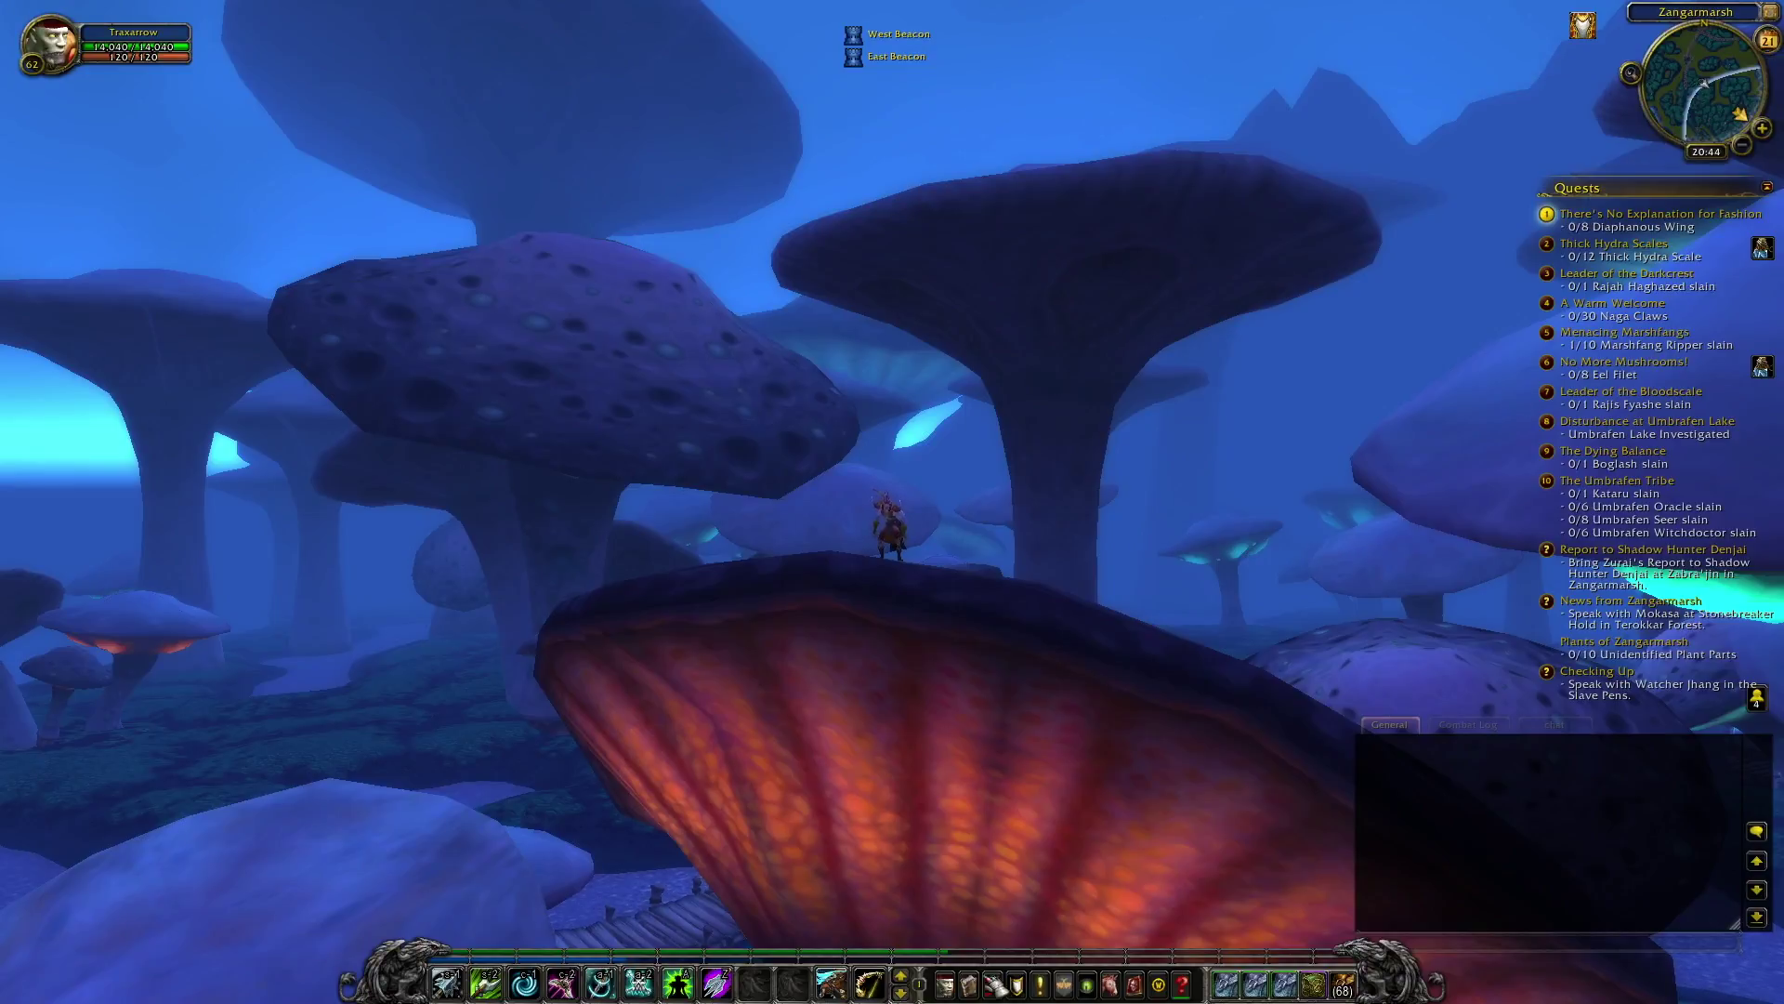
- Tick BasicMinimap in the AddOns list and reload the UI
click(1181, 987)
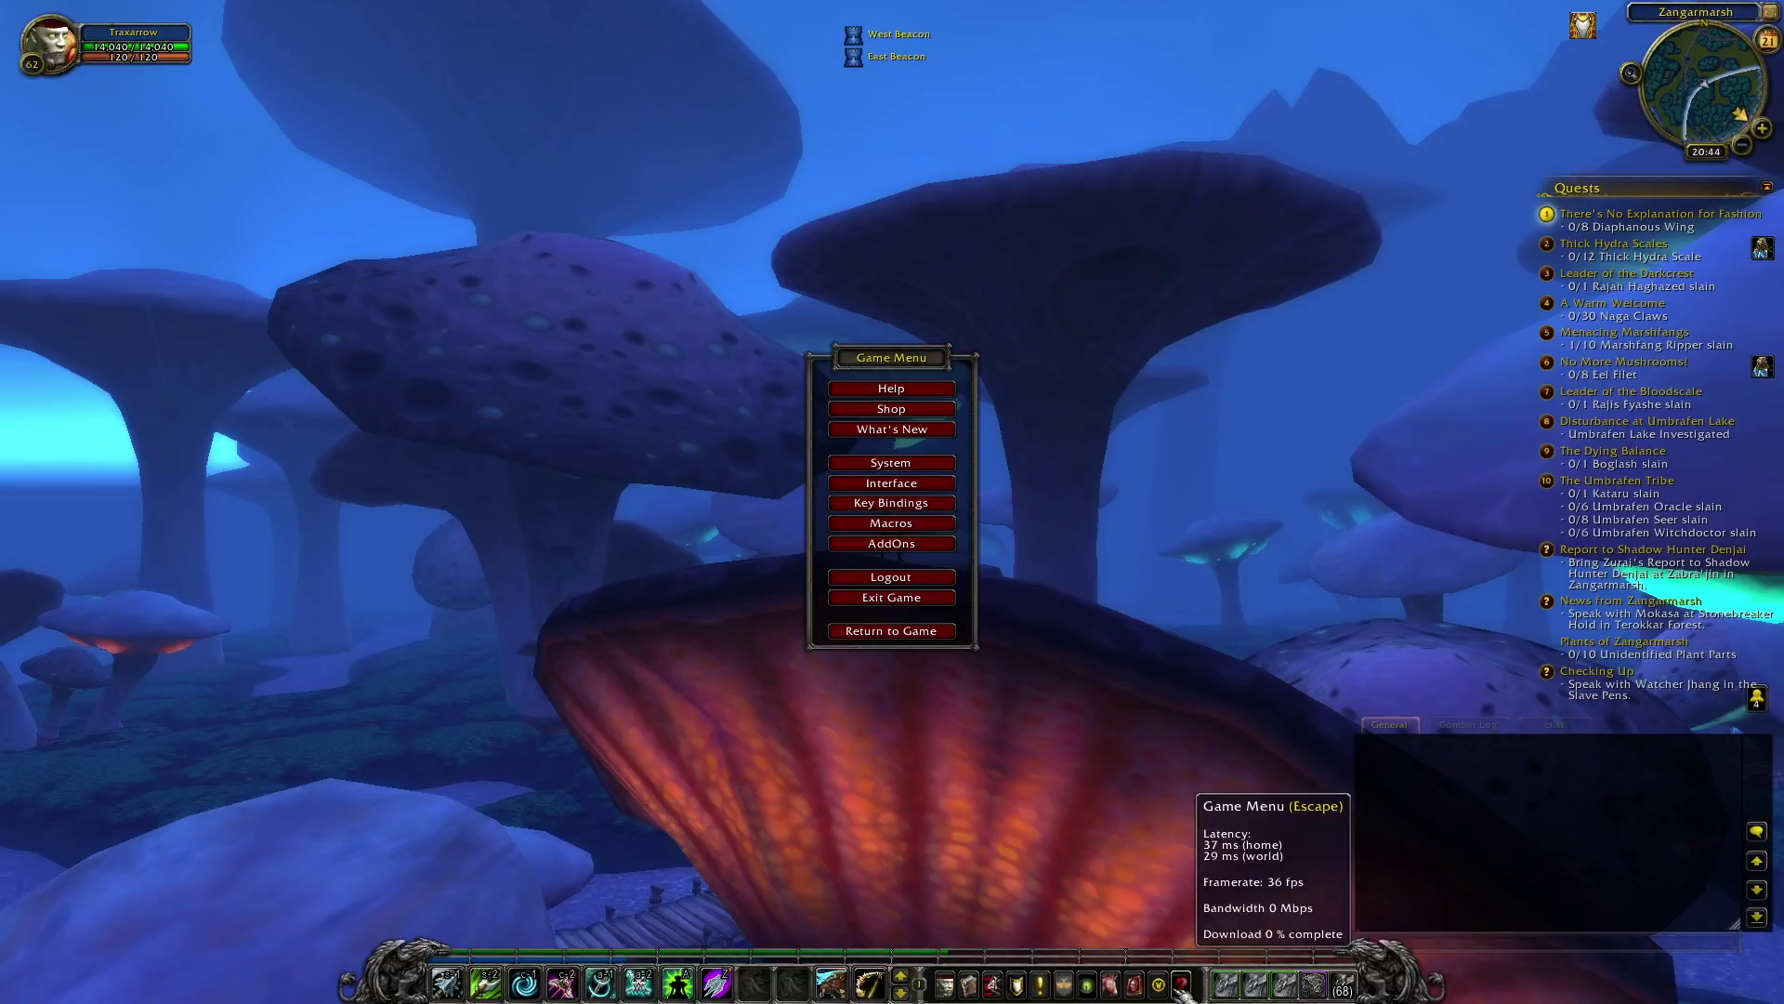
click(896, 568)
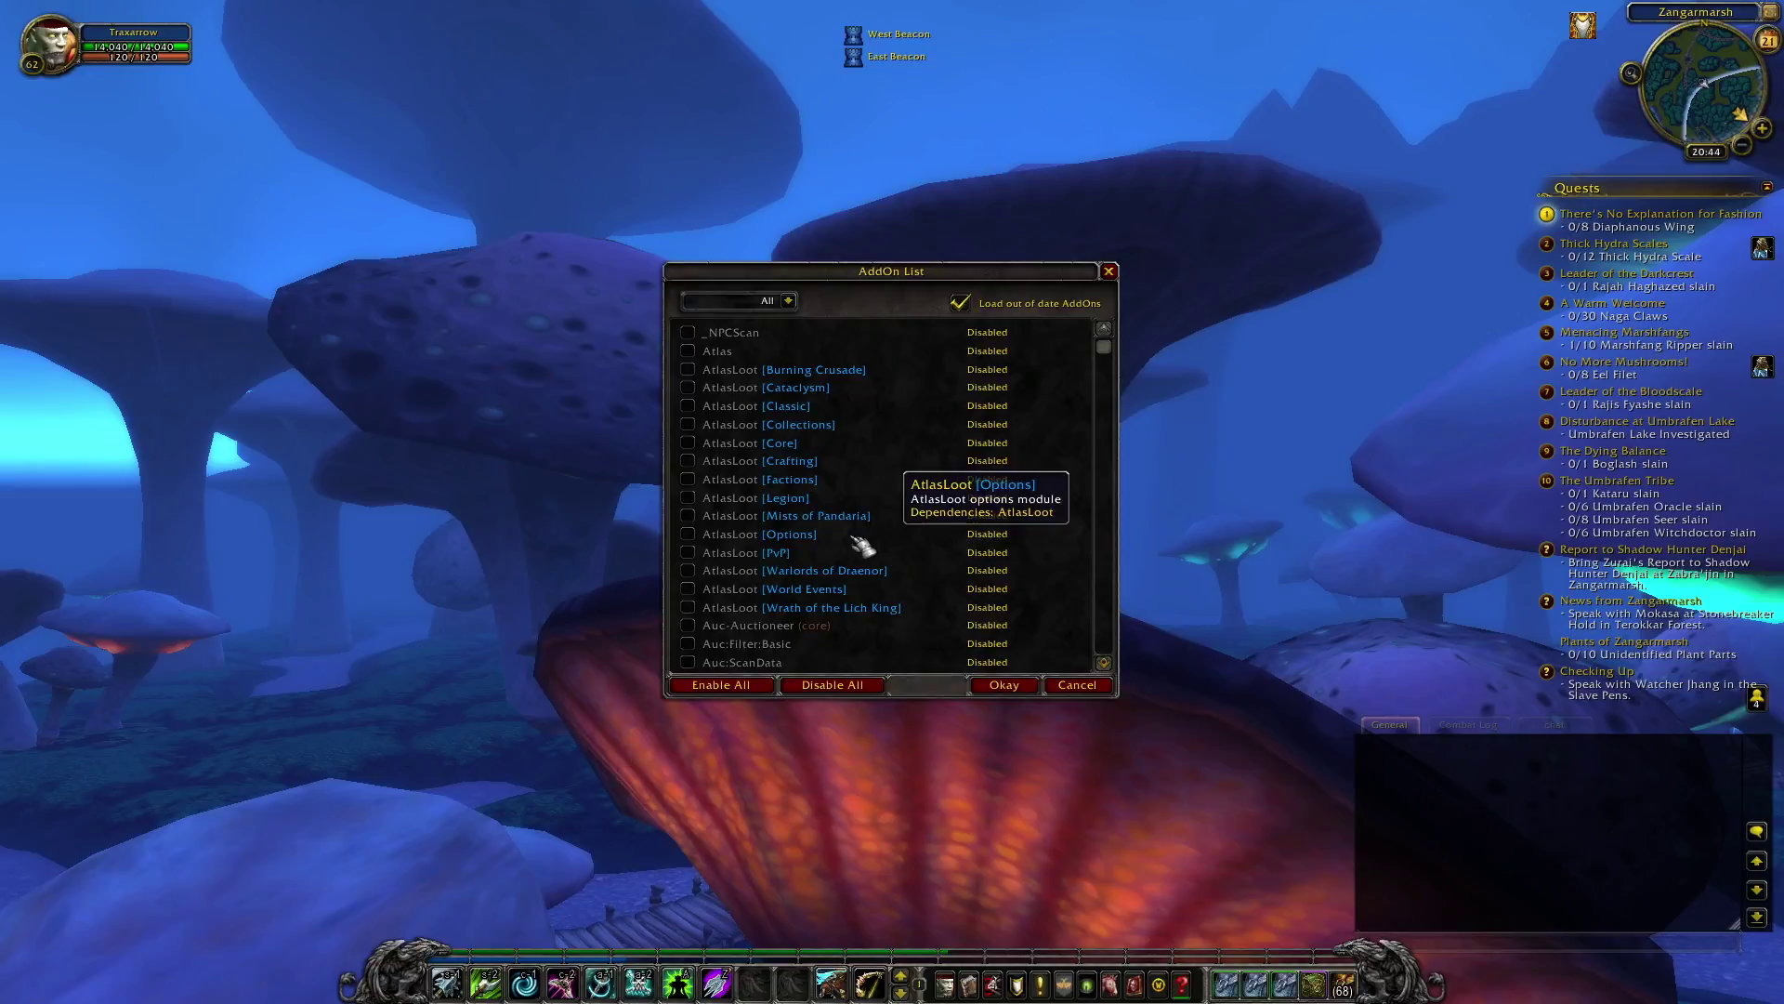
scroll(854, 543, down, 5)
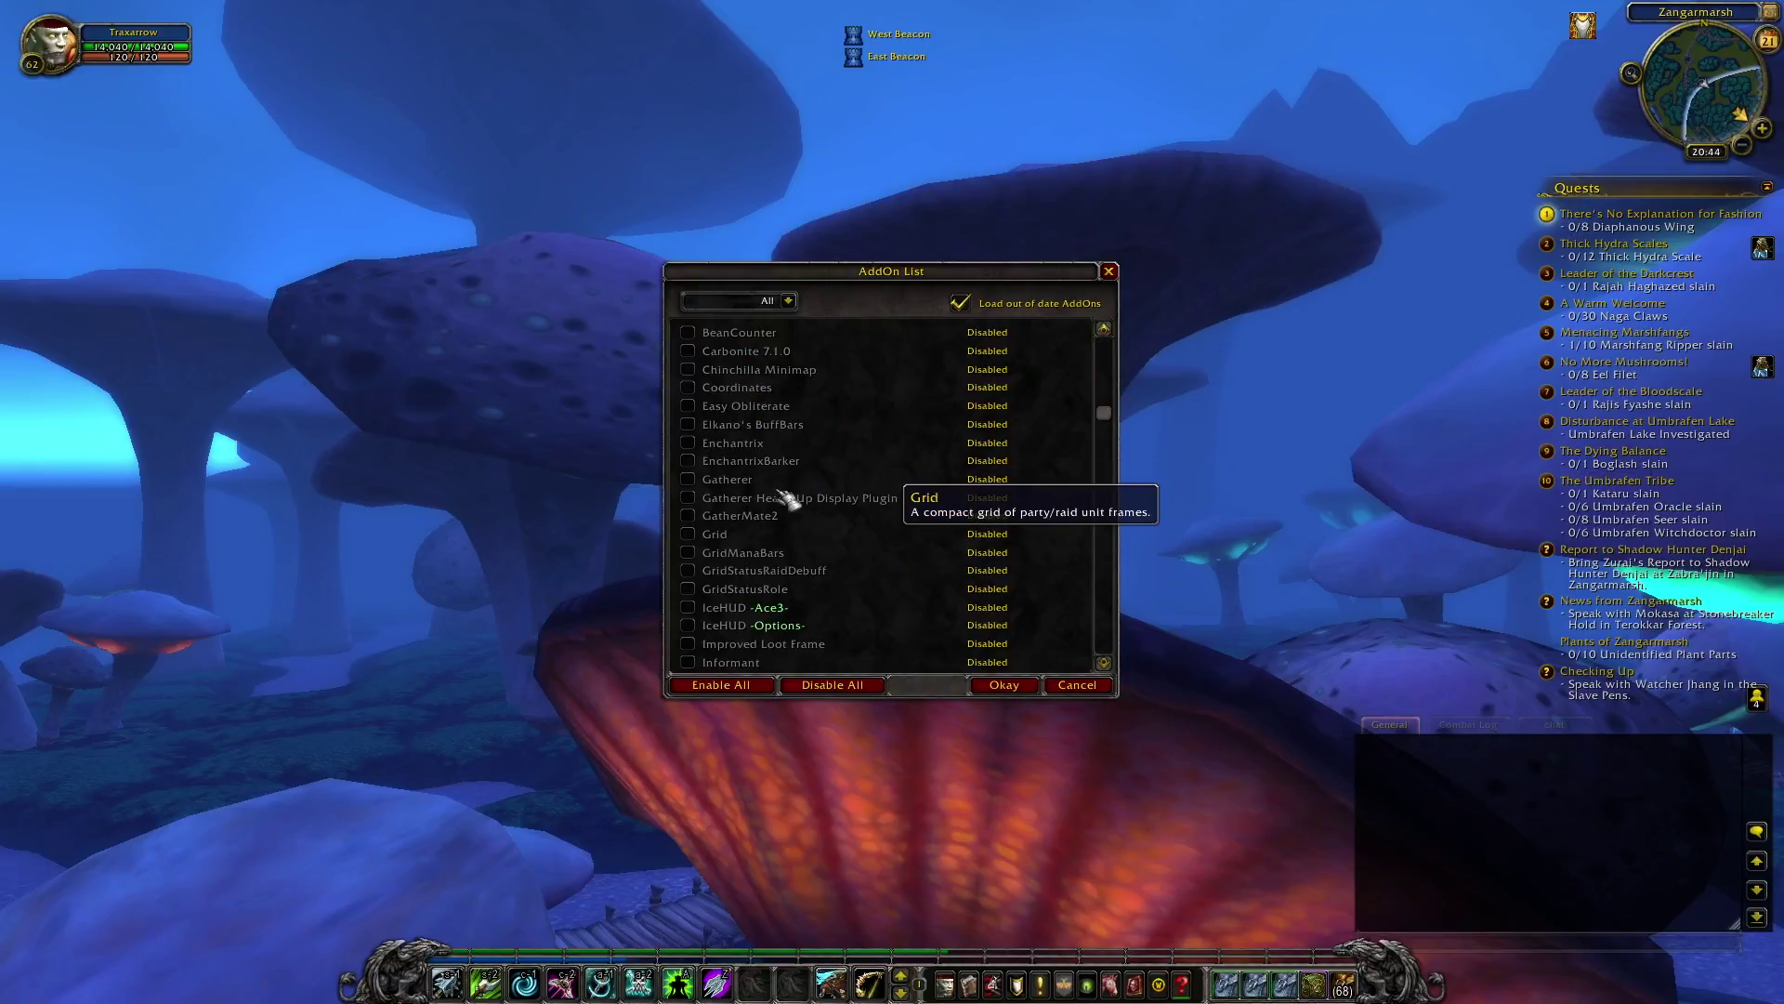
scroll(736, 378, up, 5)
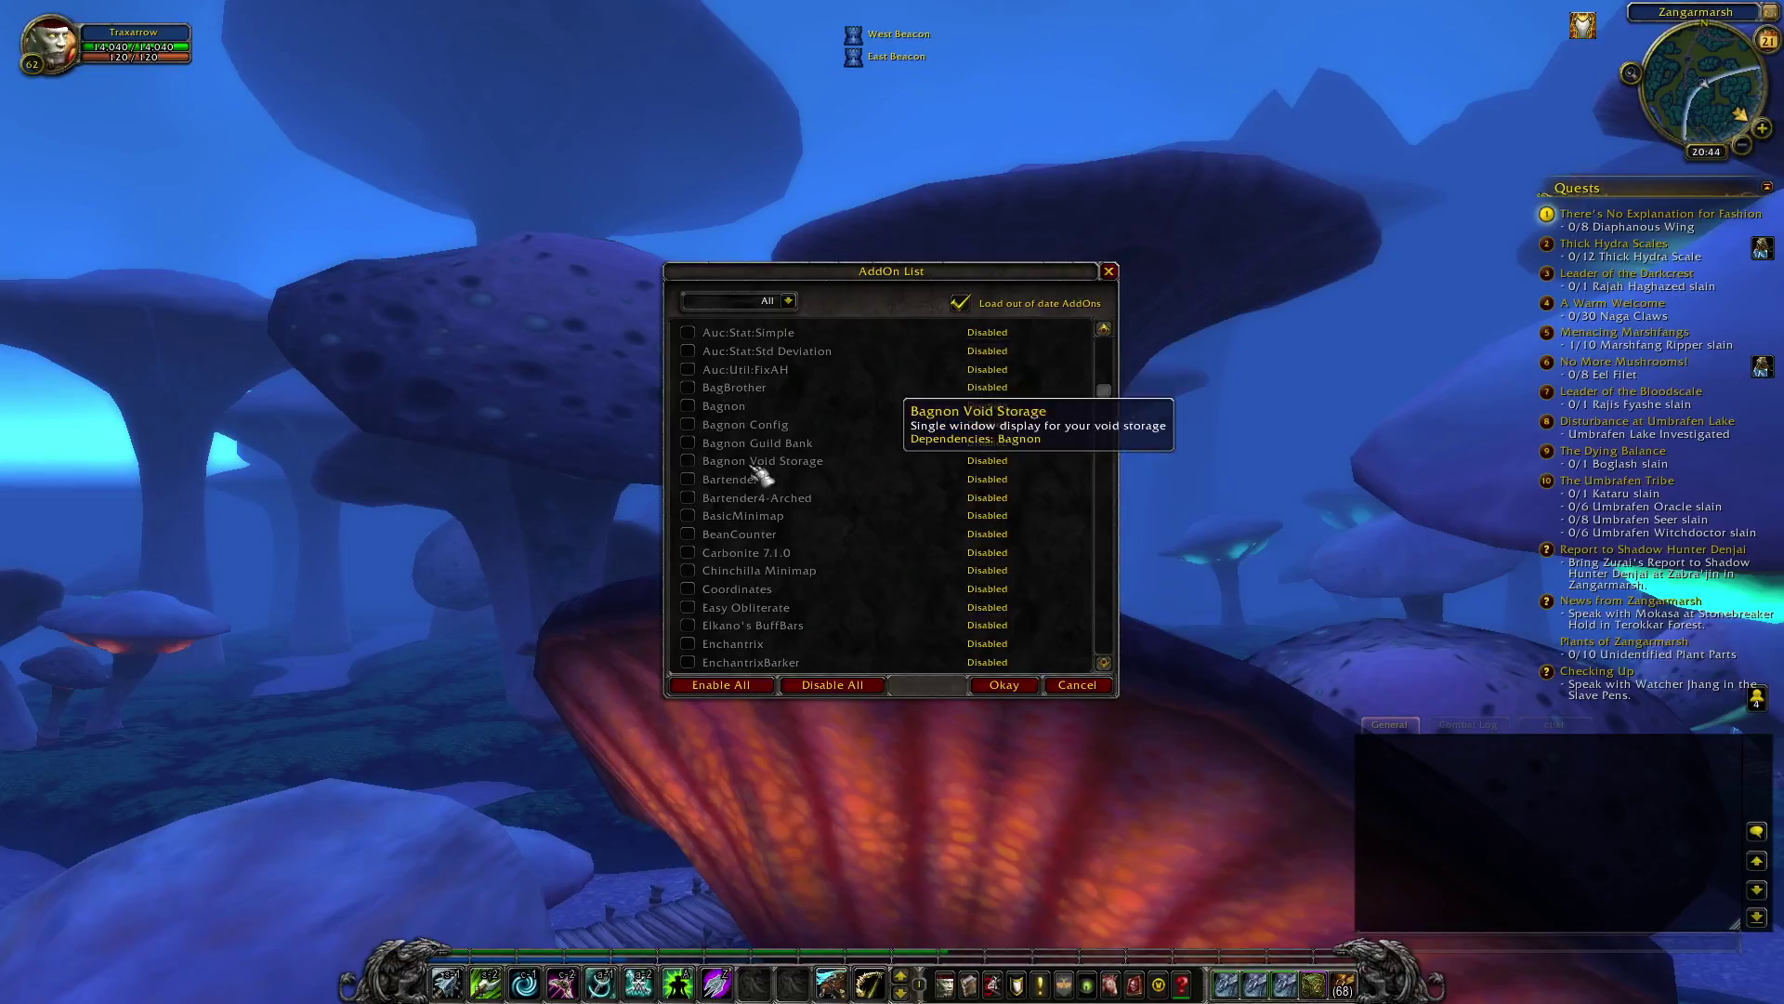
click(688, 515)
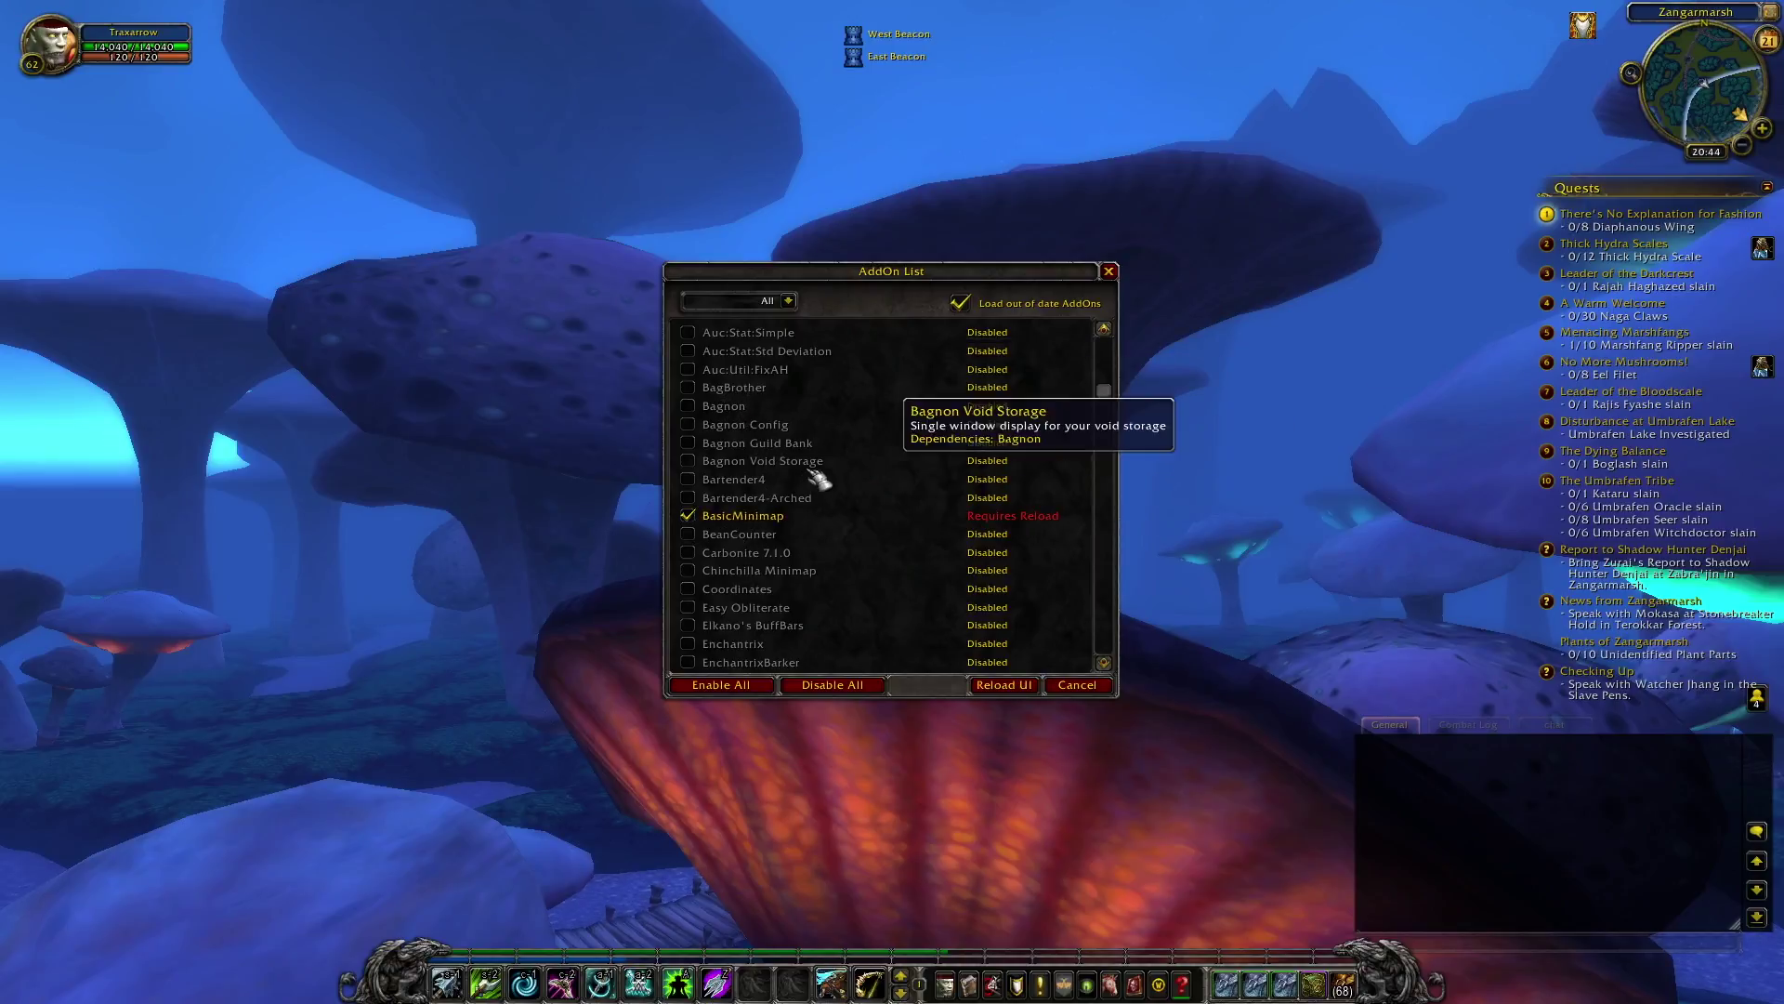
click(1004, 685)
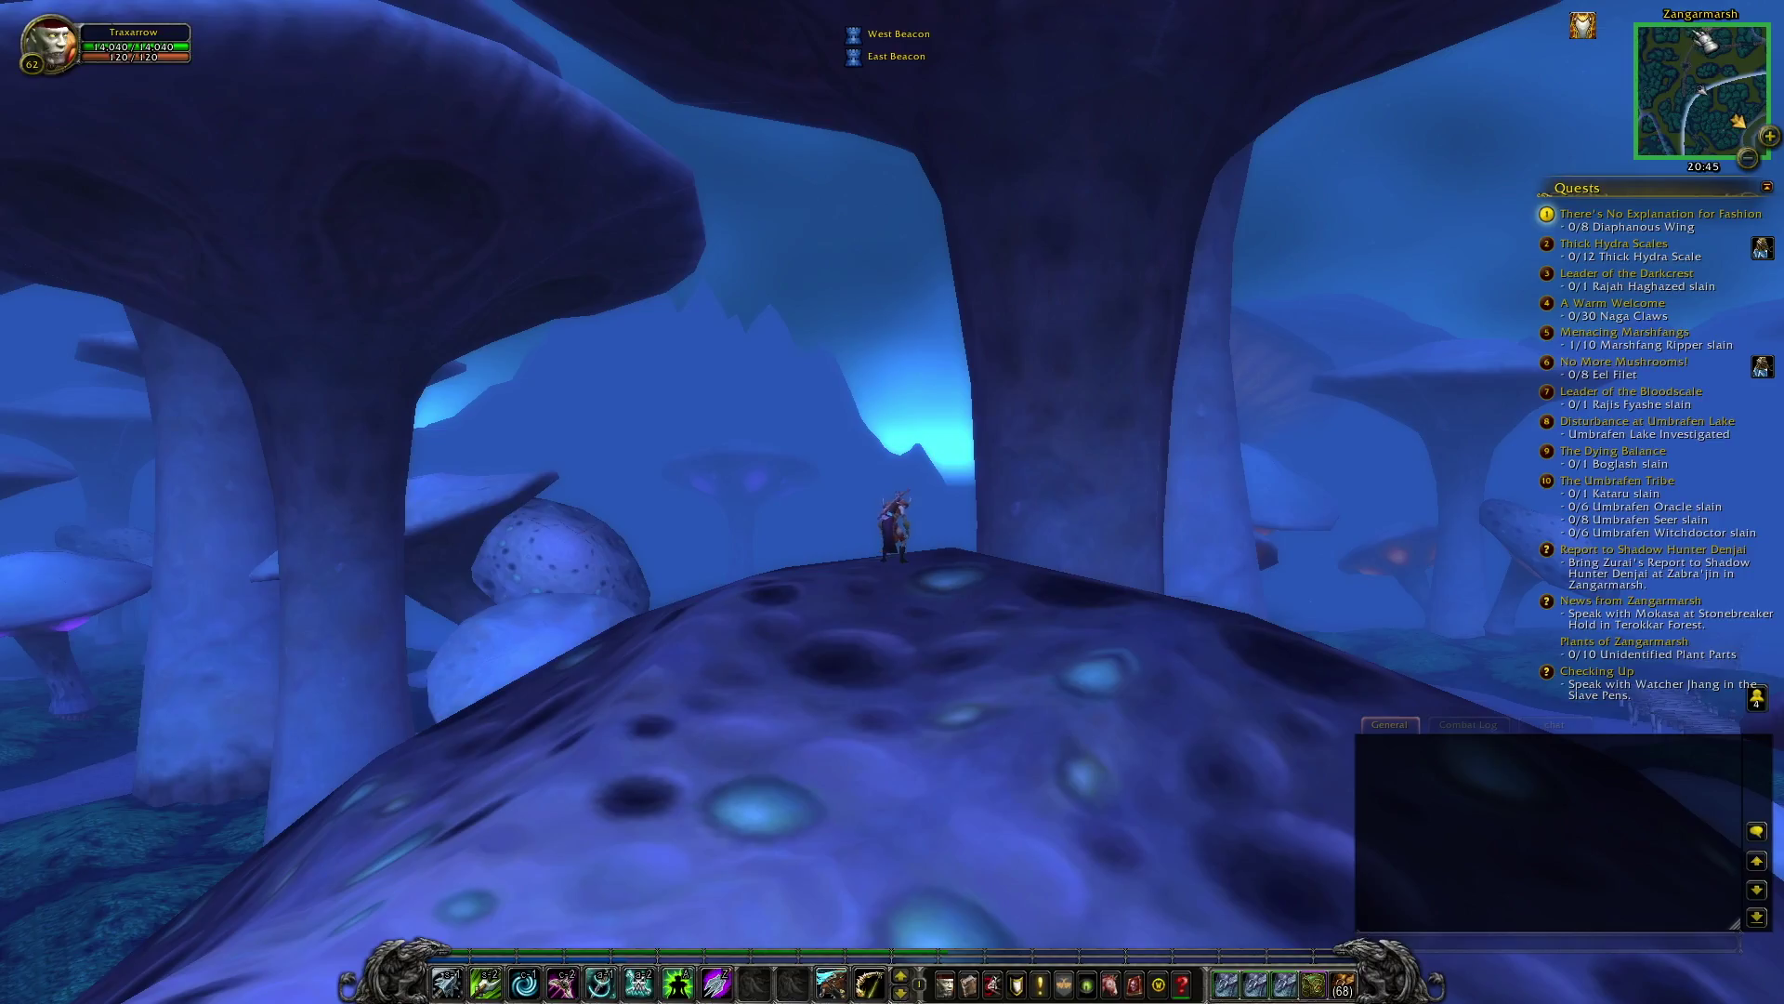
- Drag the minimap to the screen centre and check its calendar button
drag(1703, 41, 903, 353)
mouse_move(903, 427)
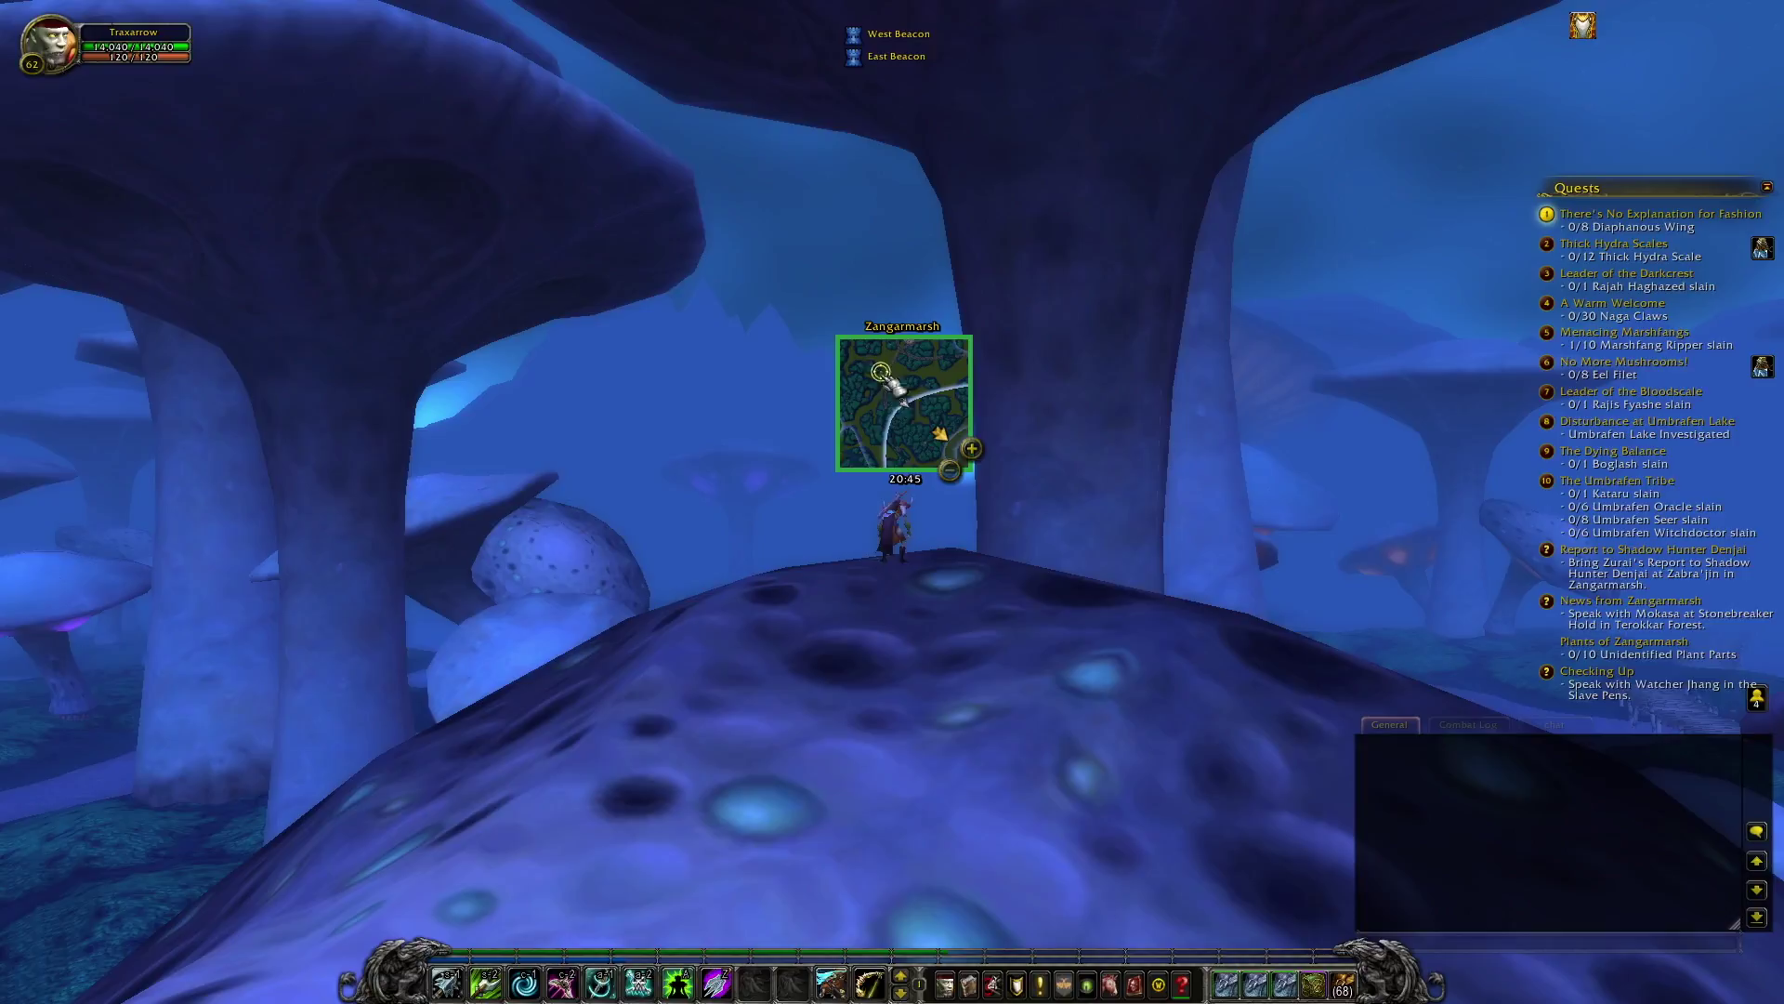
middle_click(902, 395)
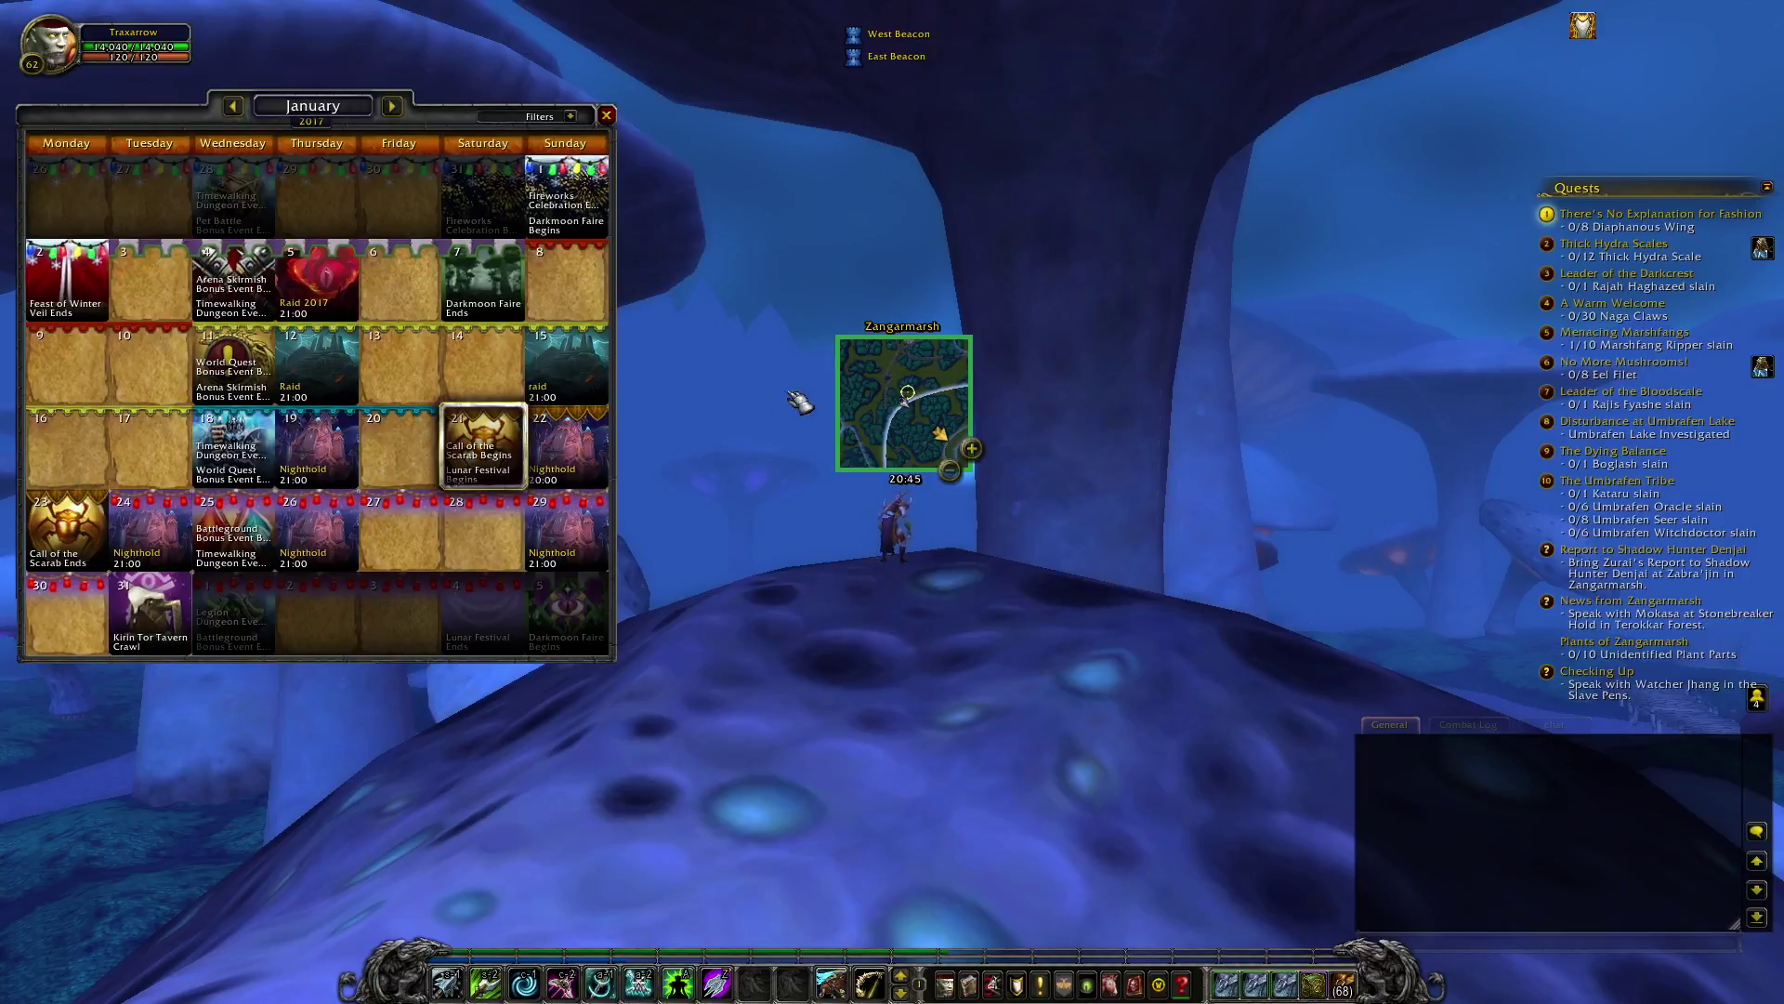
click(606, 115)
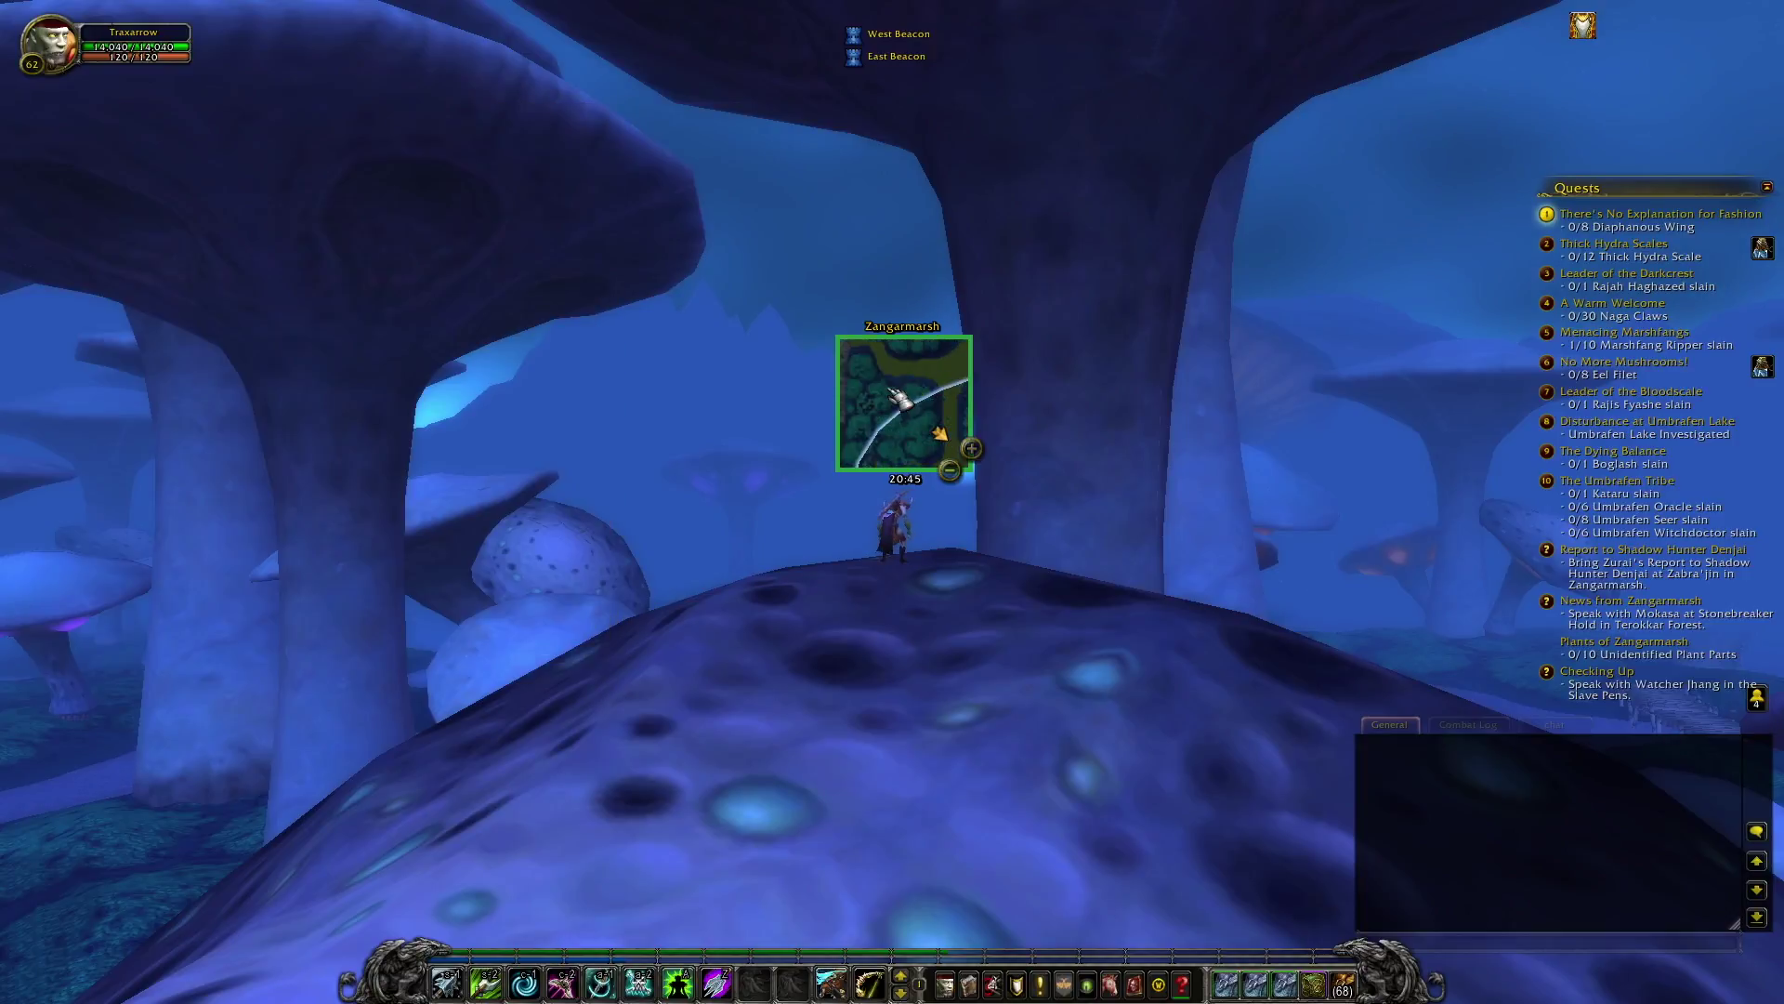
scroll(903, 418, up, 1)
scroll(903, 420, down, 1)
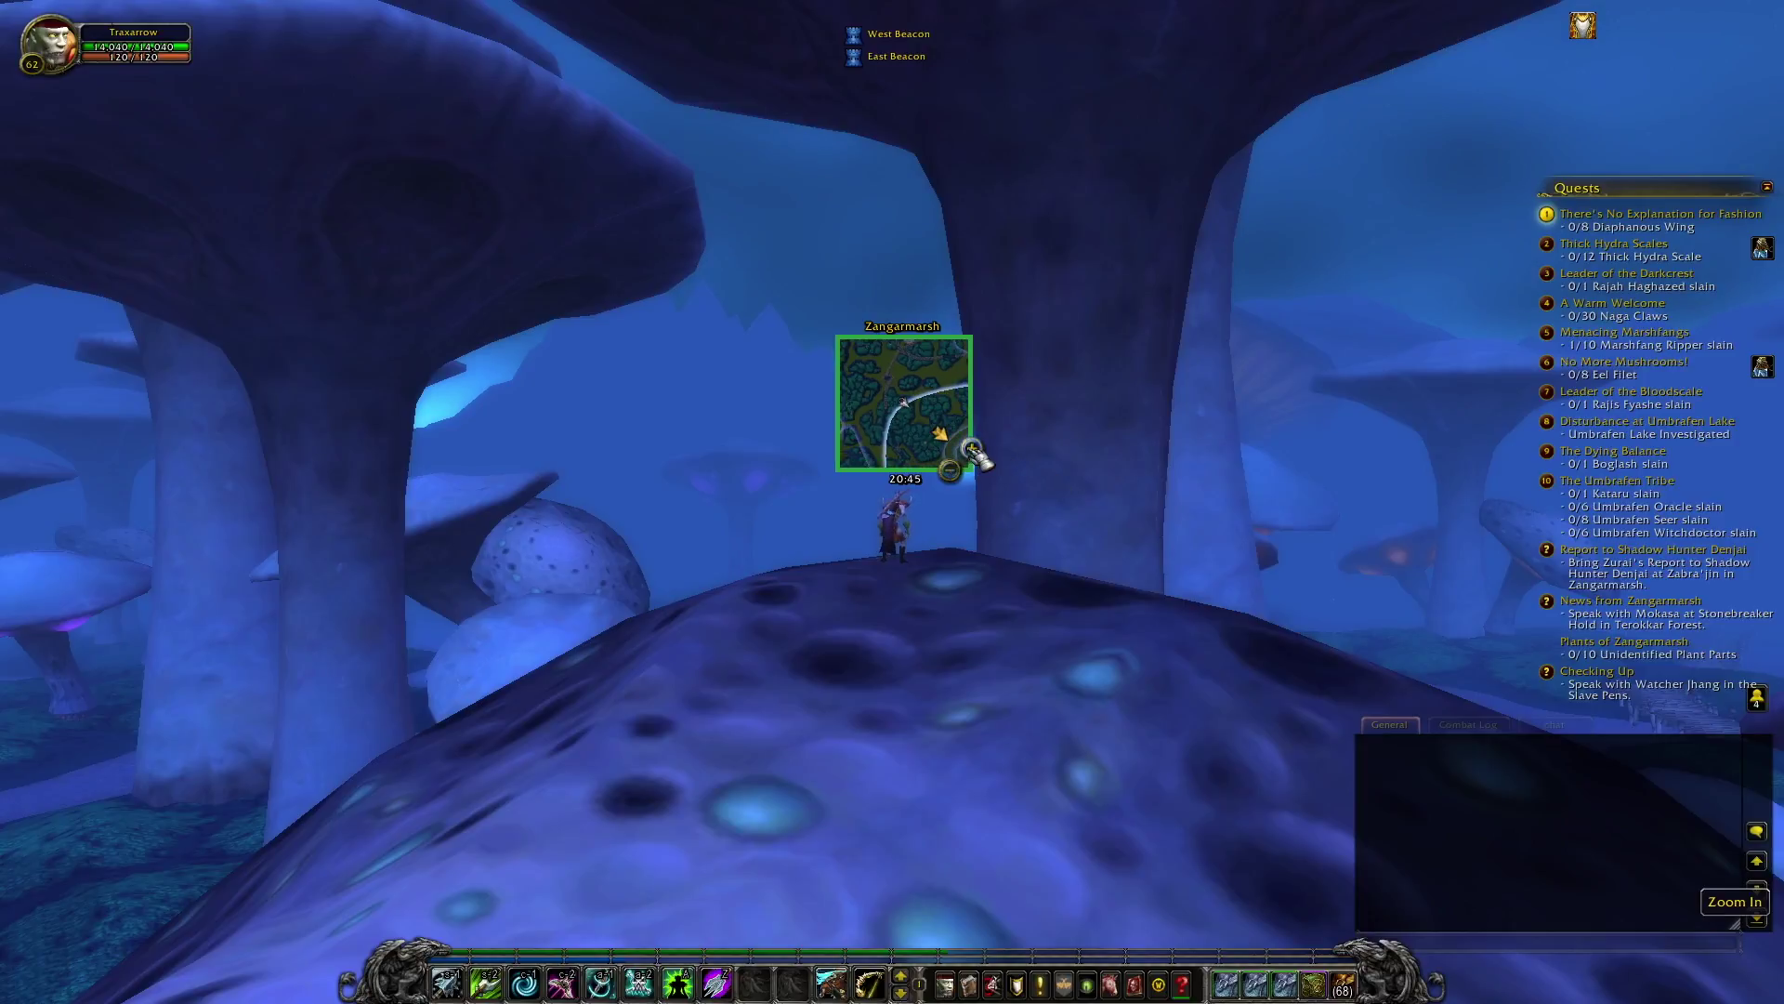
- Open and dismiss the clock settings, then open the chat input box
click(907, 480)
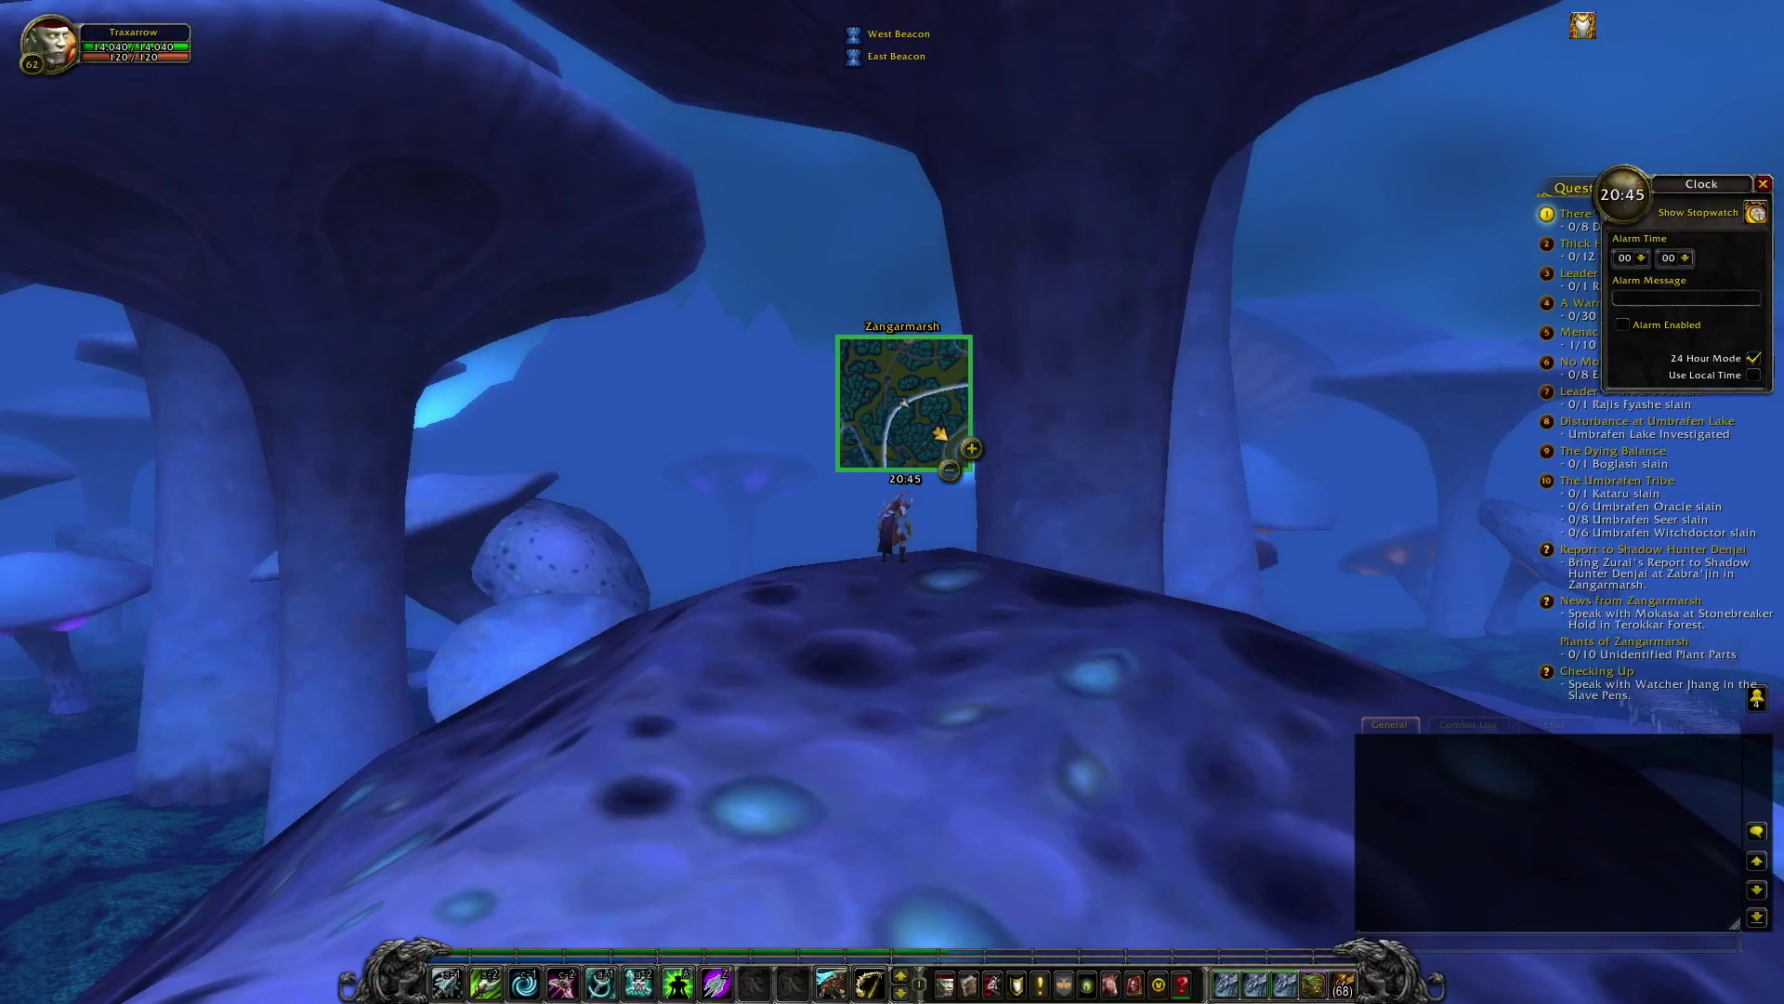
key(Escape)
key(Return)
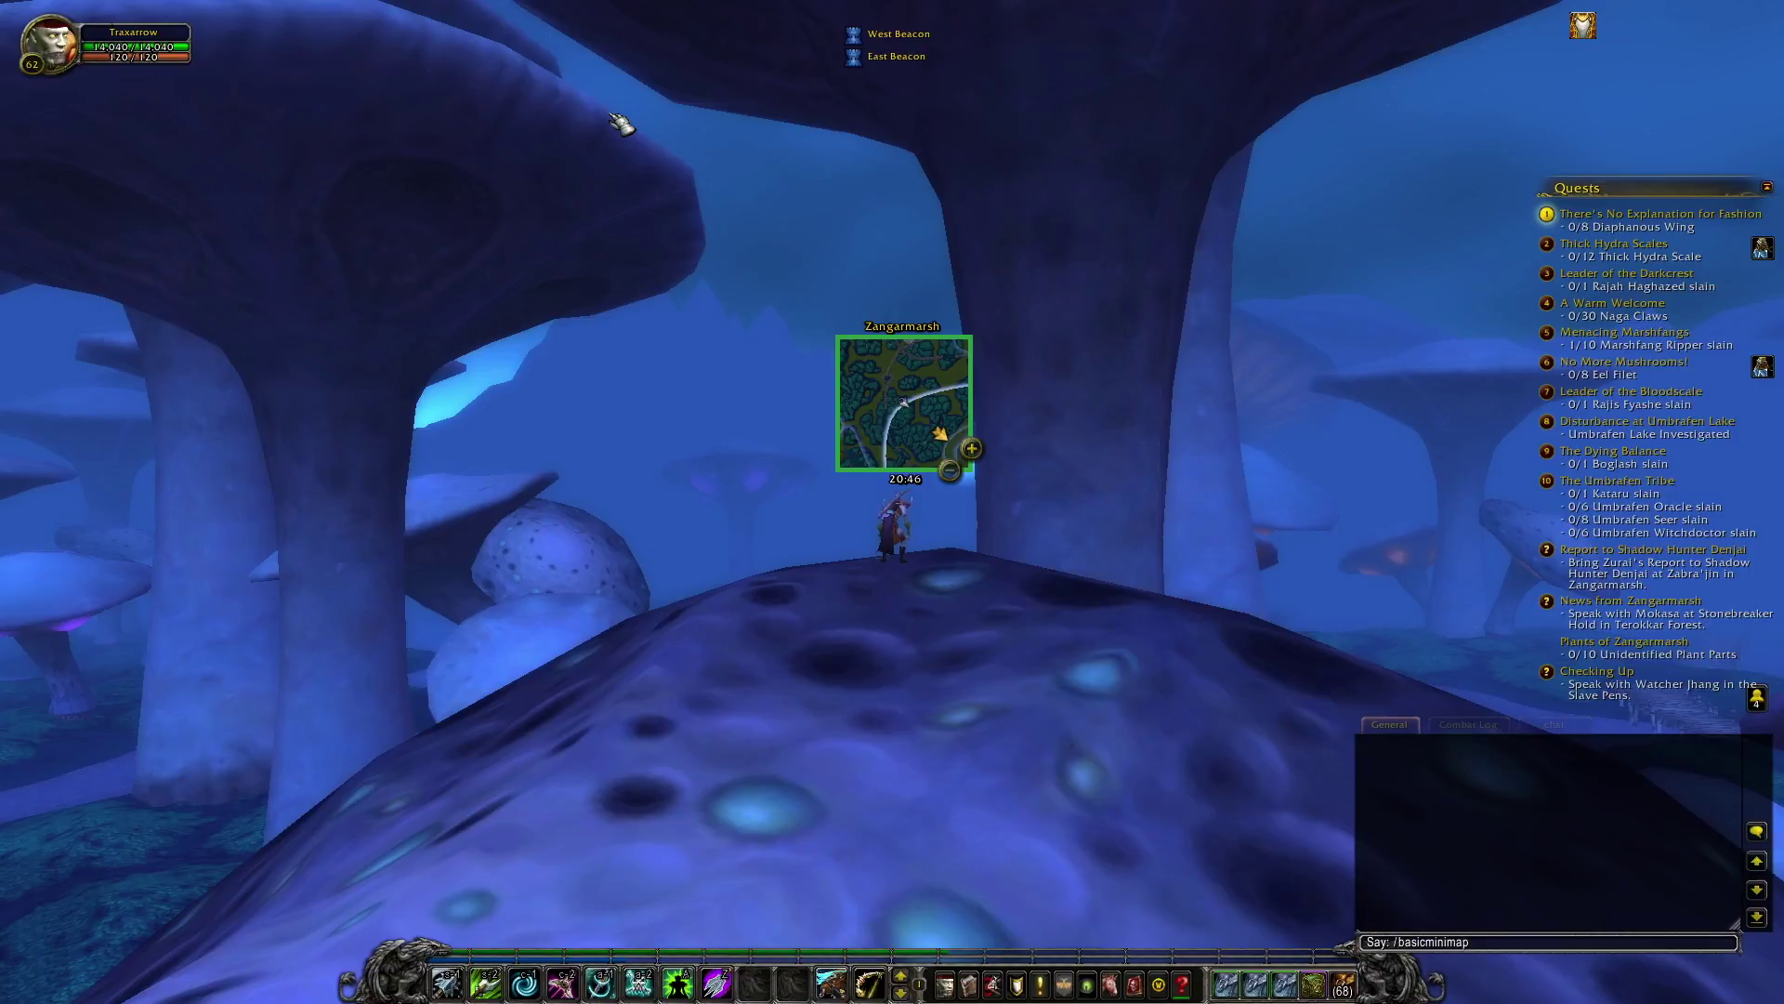
- Run /basicminimap and move the options panel to the upper left
text(/basicminimap)
key(Return)
drag(923, 267, 434, 134)
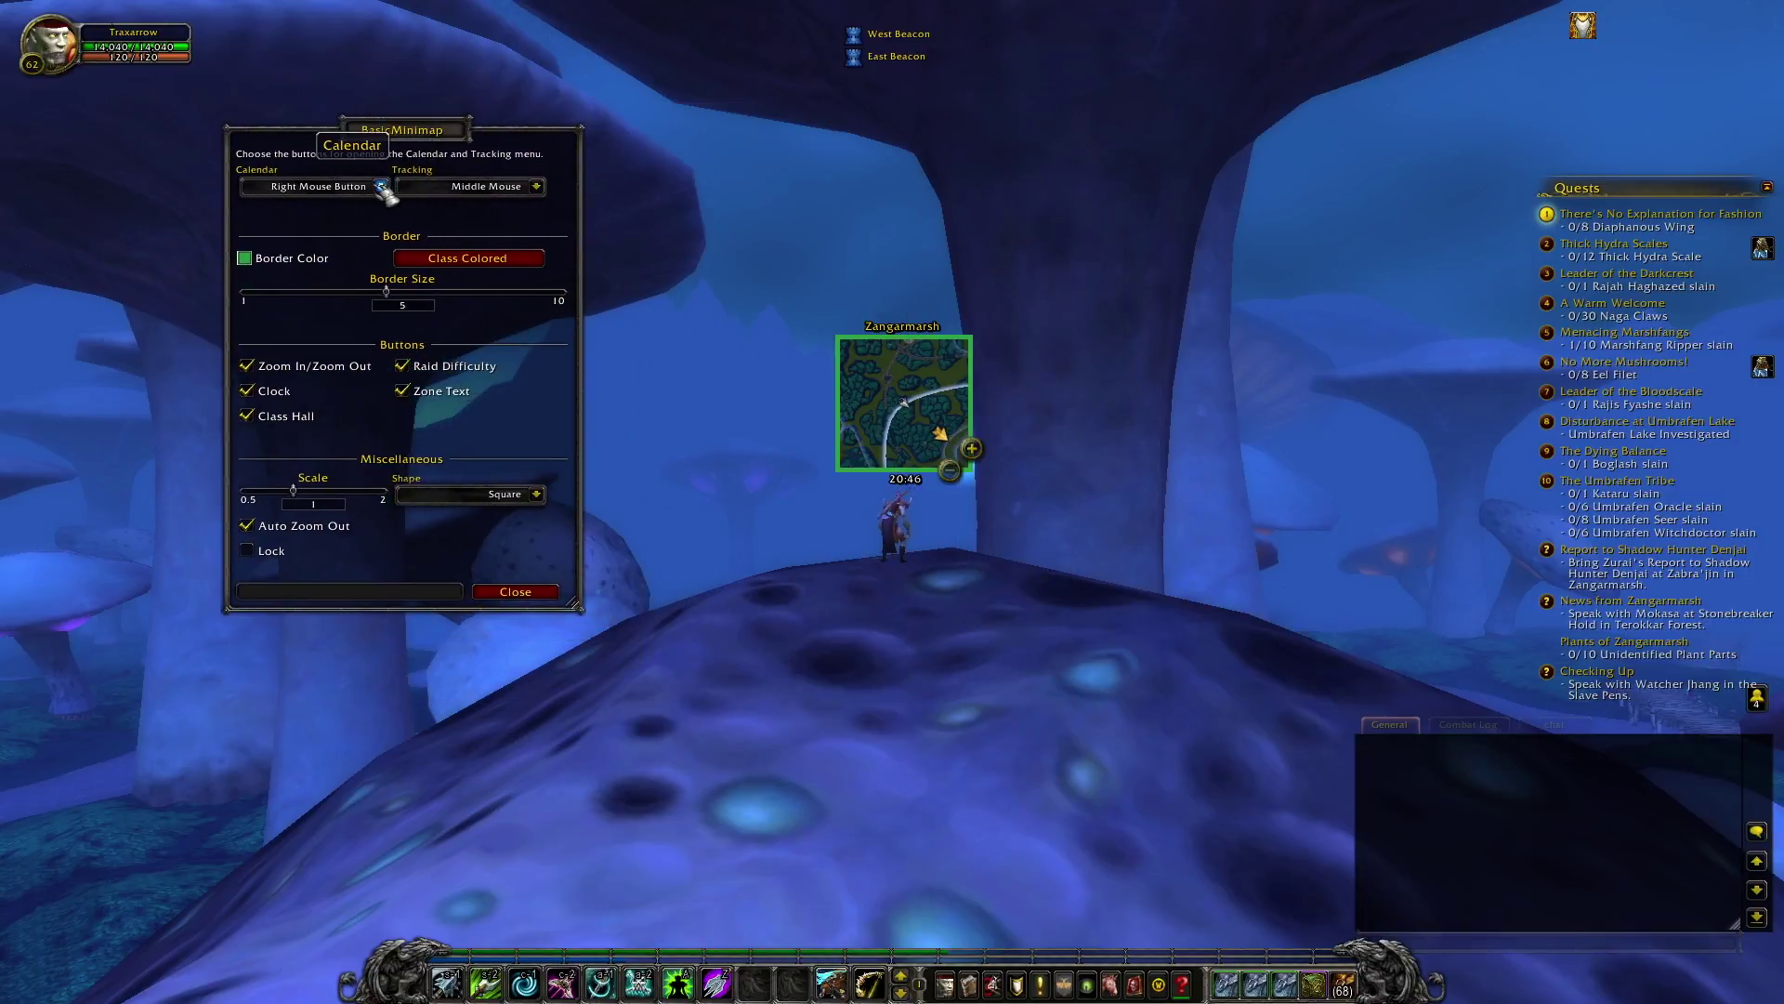
- Test the calendar and tracking button dropdowns and the minimap tracking menu
click(381, 186)
click(381, 186)
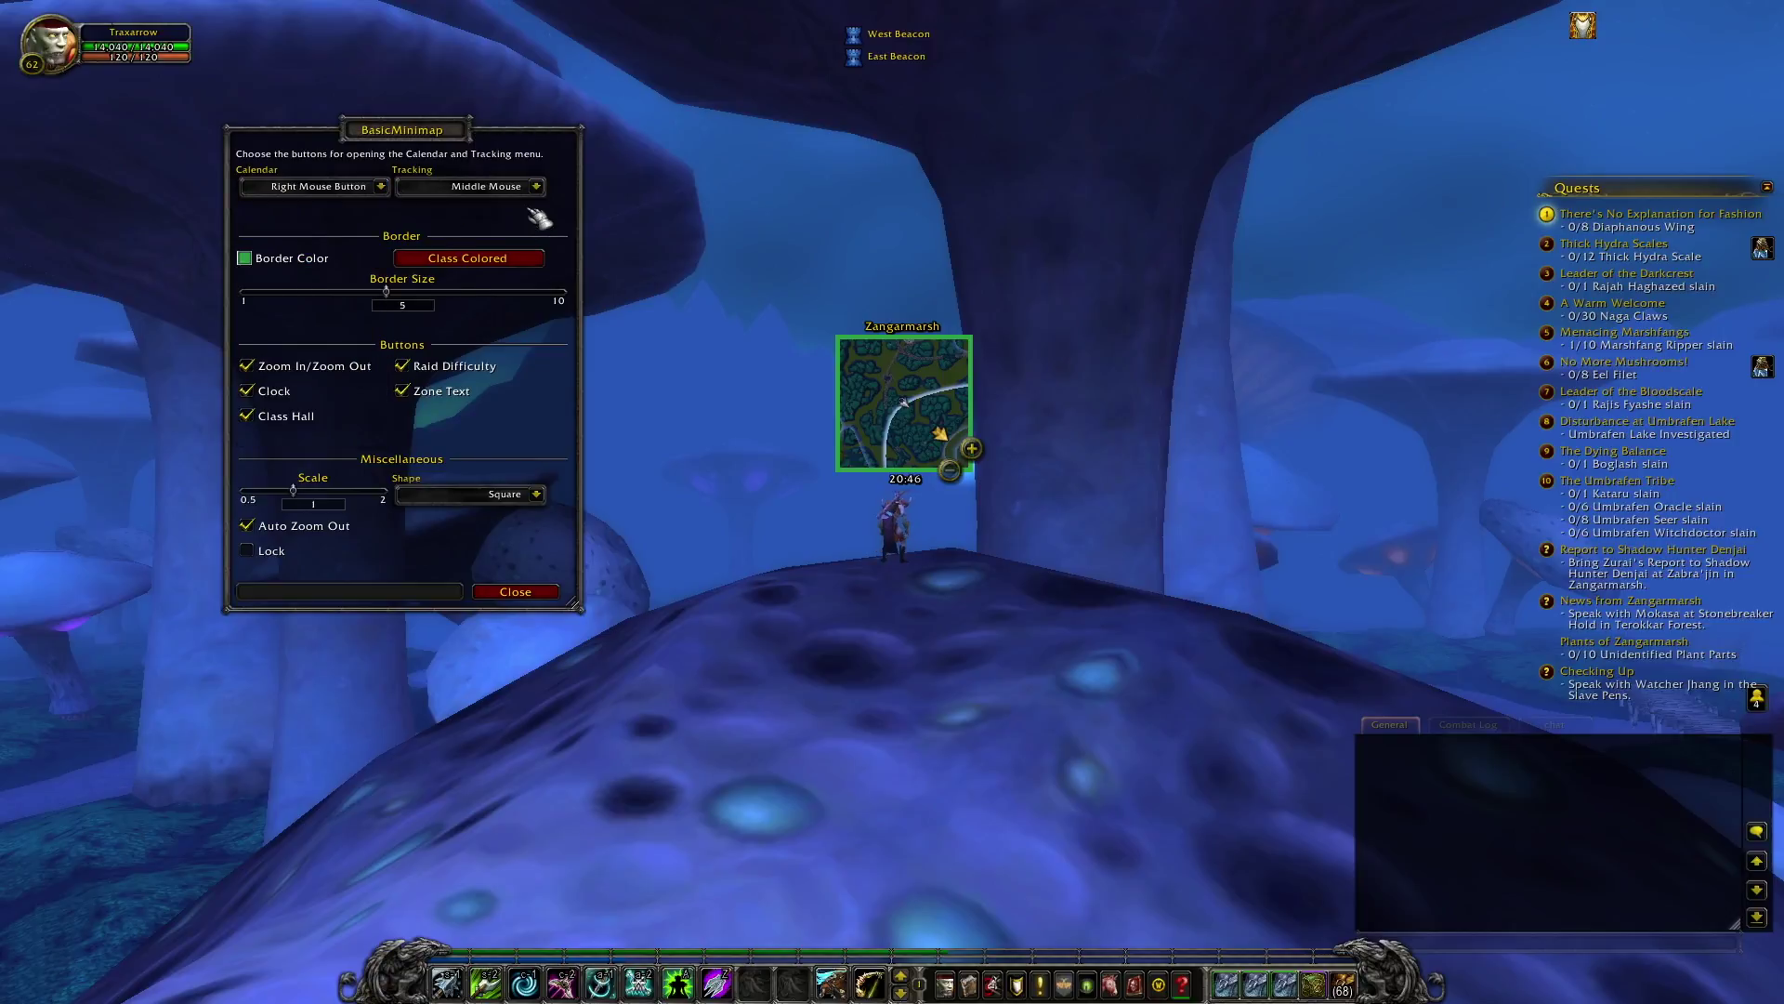
click(537, 187)
click(537, 186)
click(537, 186)
click(537, 186)
middle_click(853, 451)
middle_click(853, 452)
- Give the minimap a class-coloured border with Border Size 4
click(245, 258)
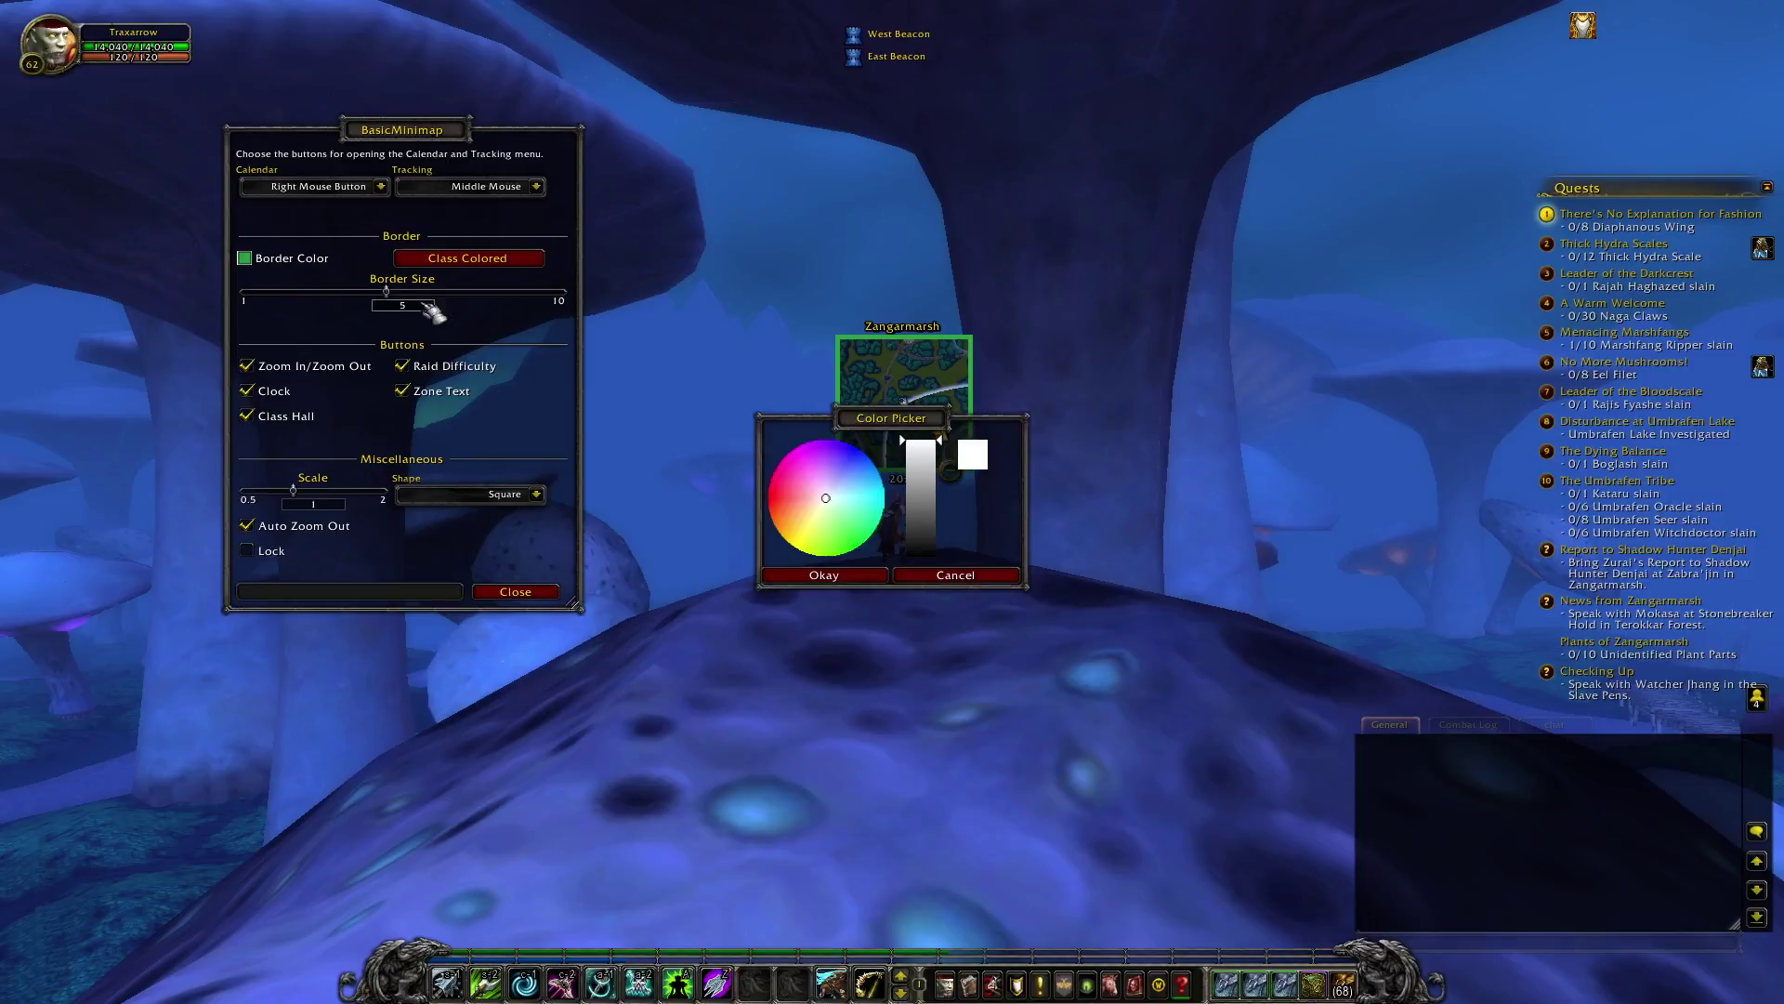
drag(920, 442, 920, 484)
click(783, 502)
click(843, 576)
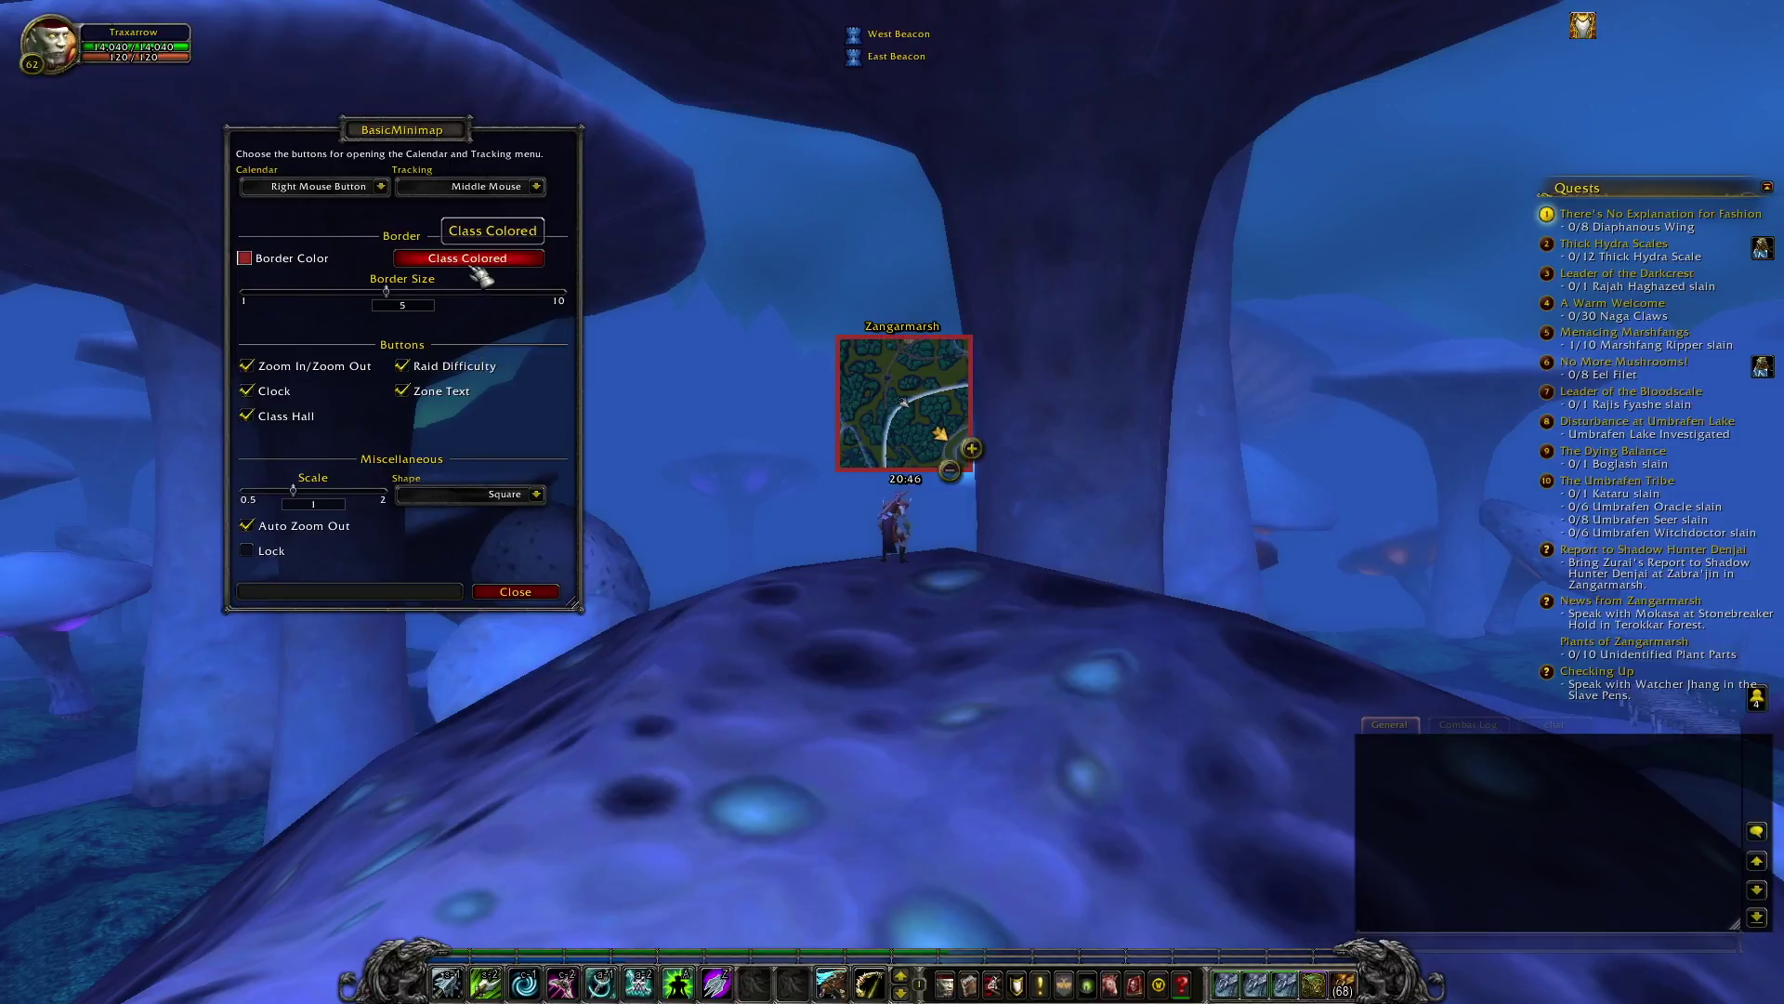
click(475, 267)
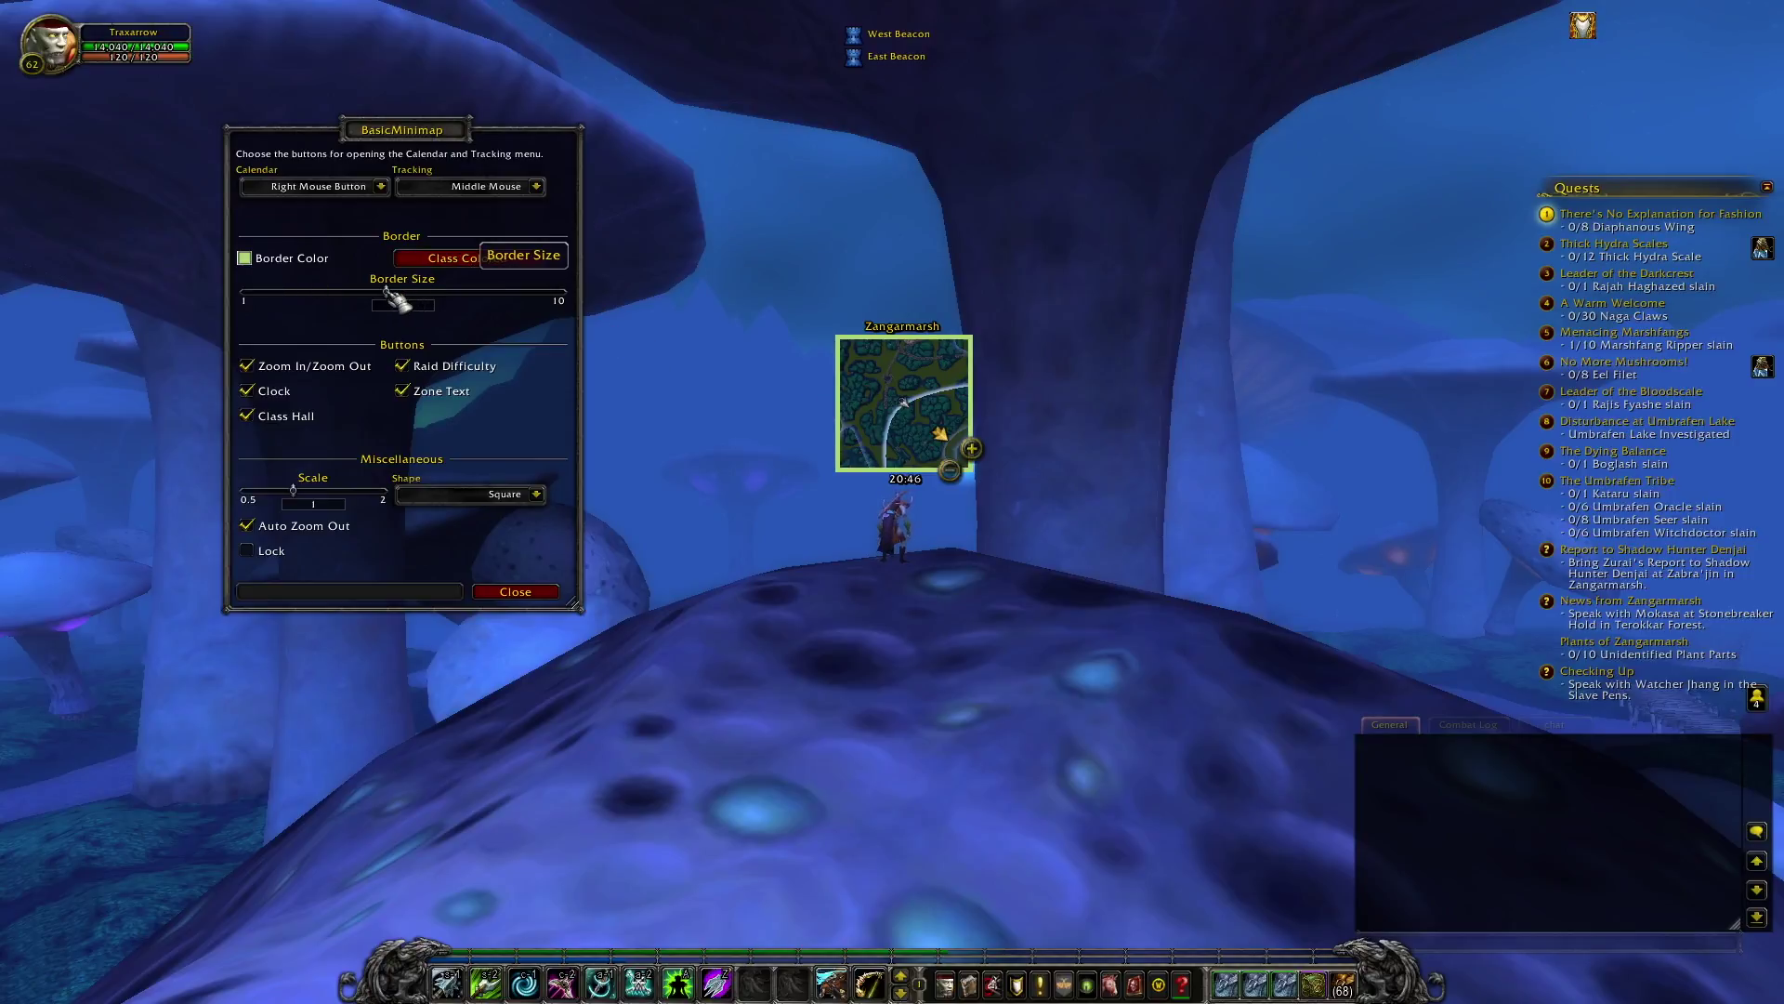
drag(394, 298, 587, 320)
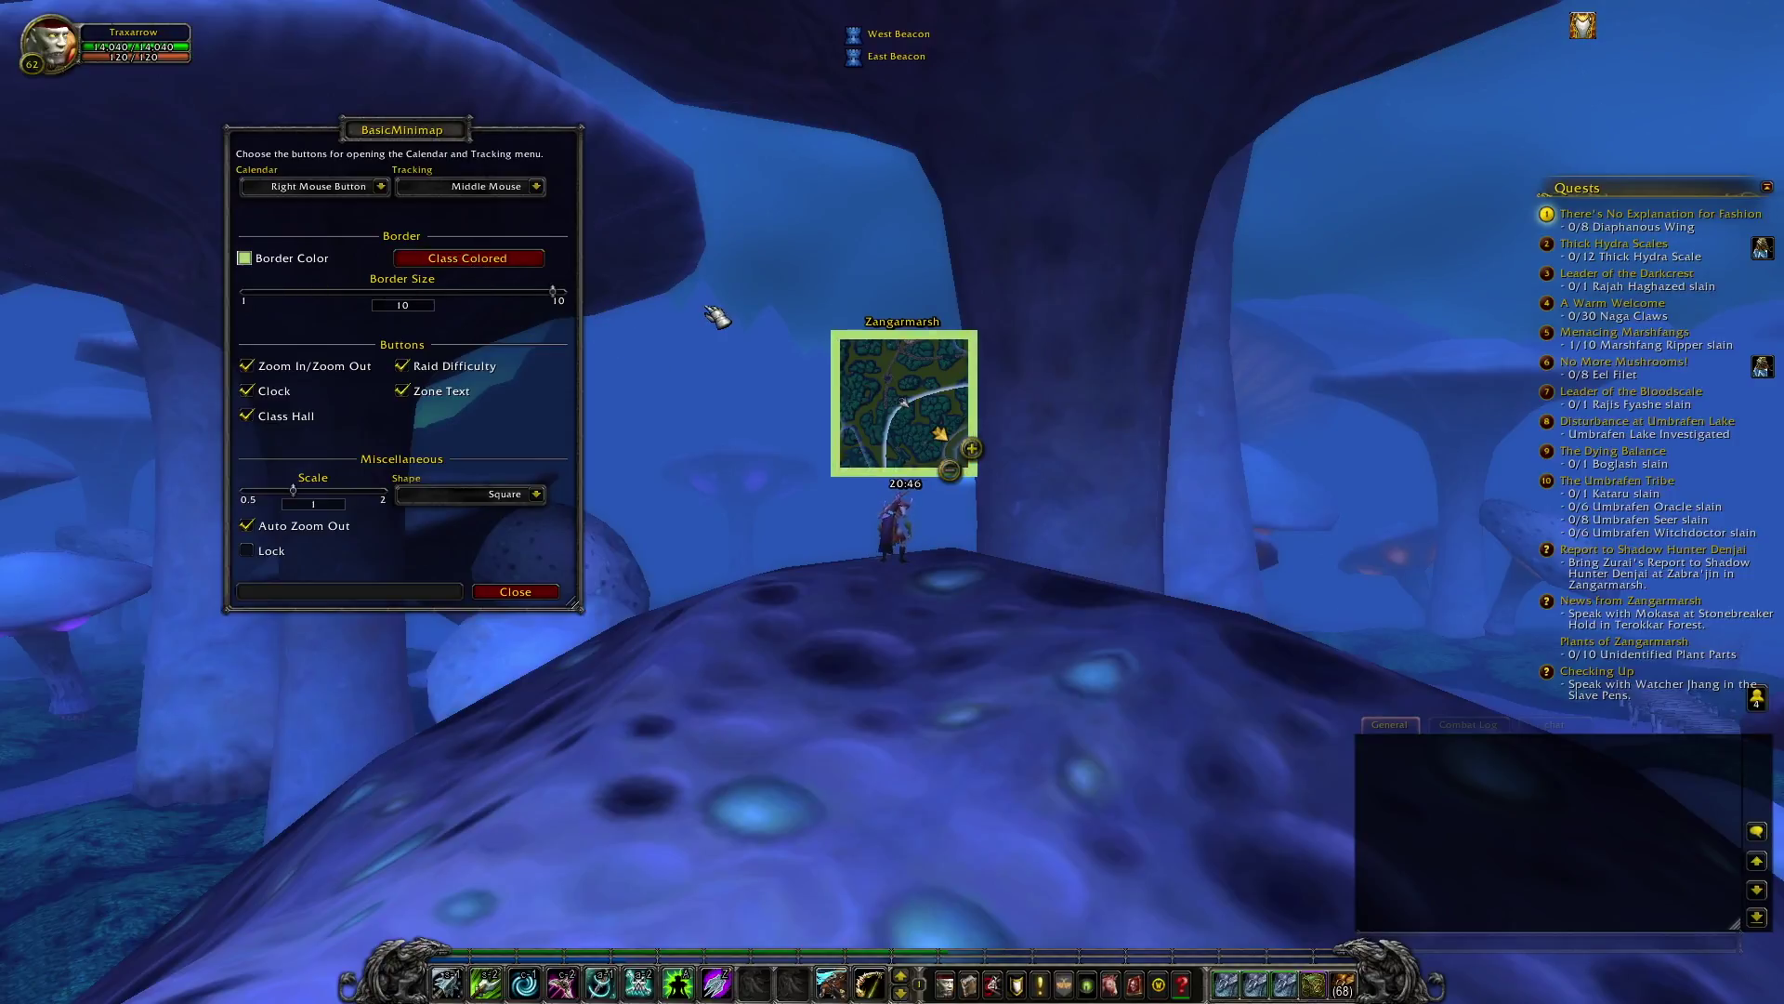
drag(715, 316, 370, 302)
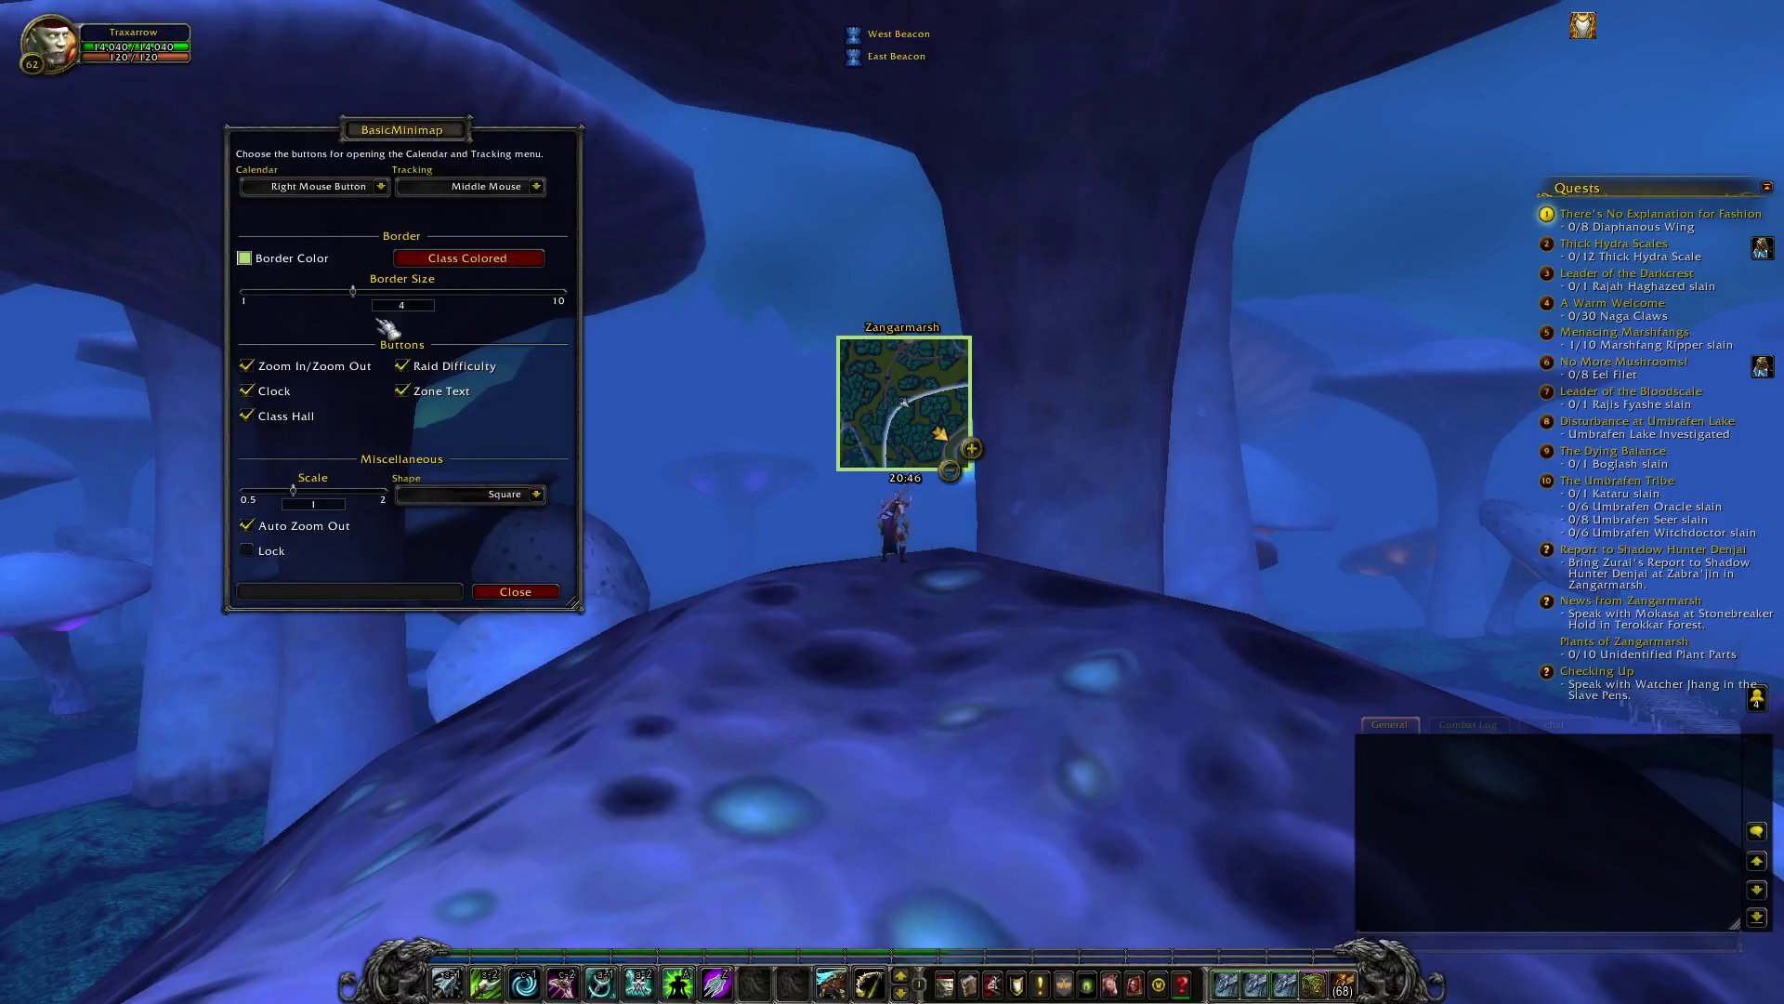
- Hide the zoom buttons, show the clock and leave Class Hall off, dismissing Lua errors
click(312, 372)
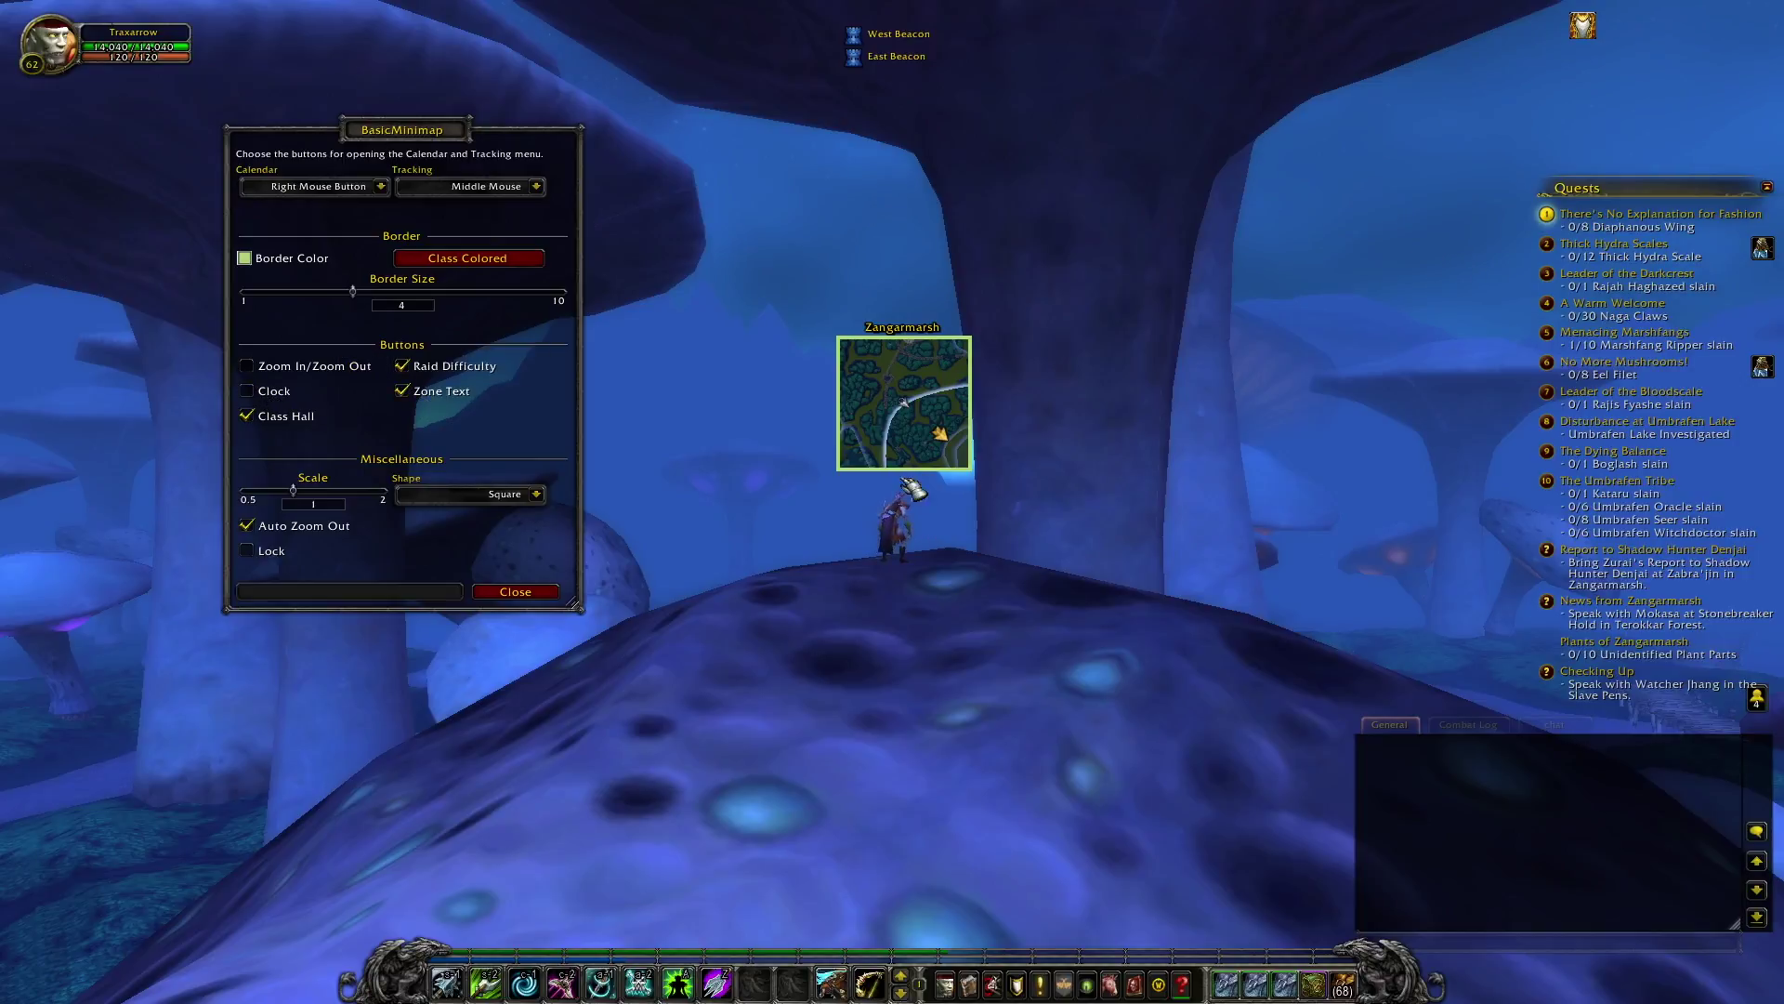
click(273, 391)
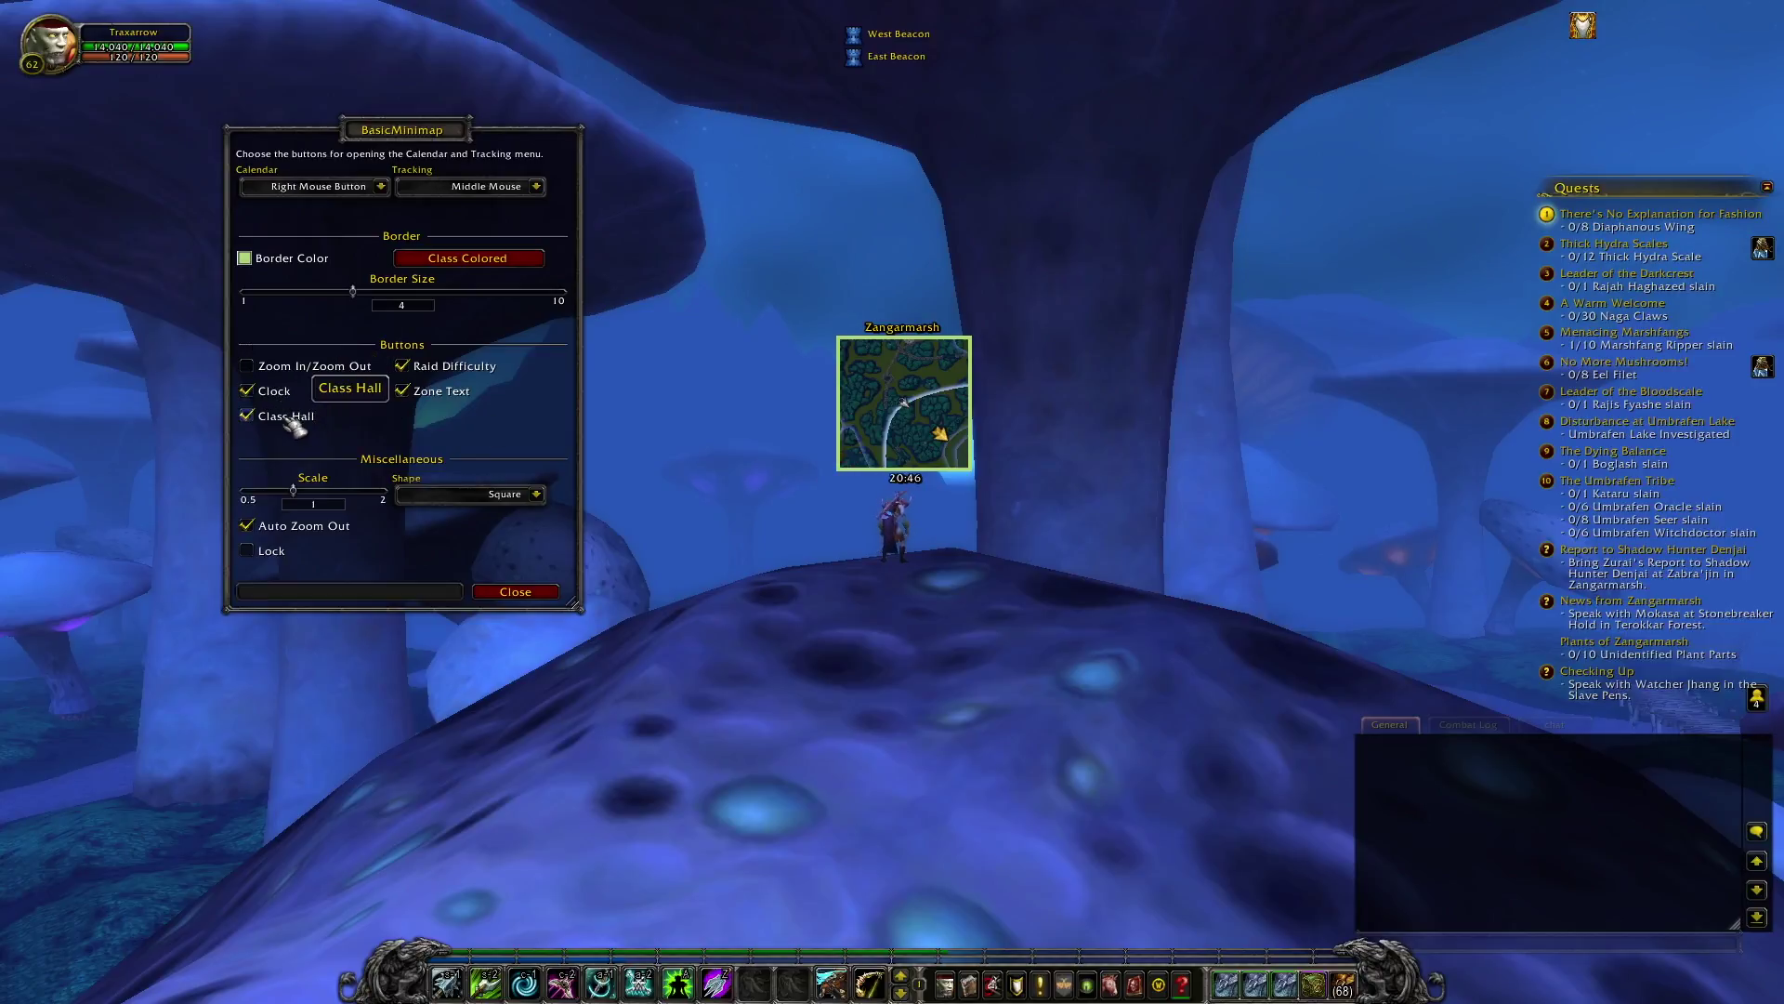
click(249, 416)
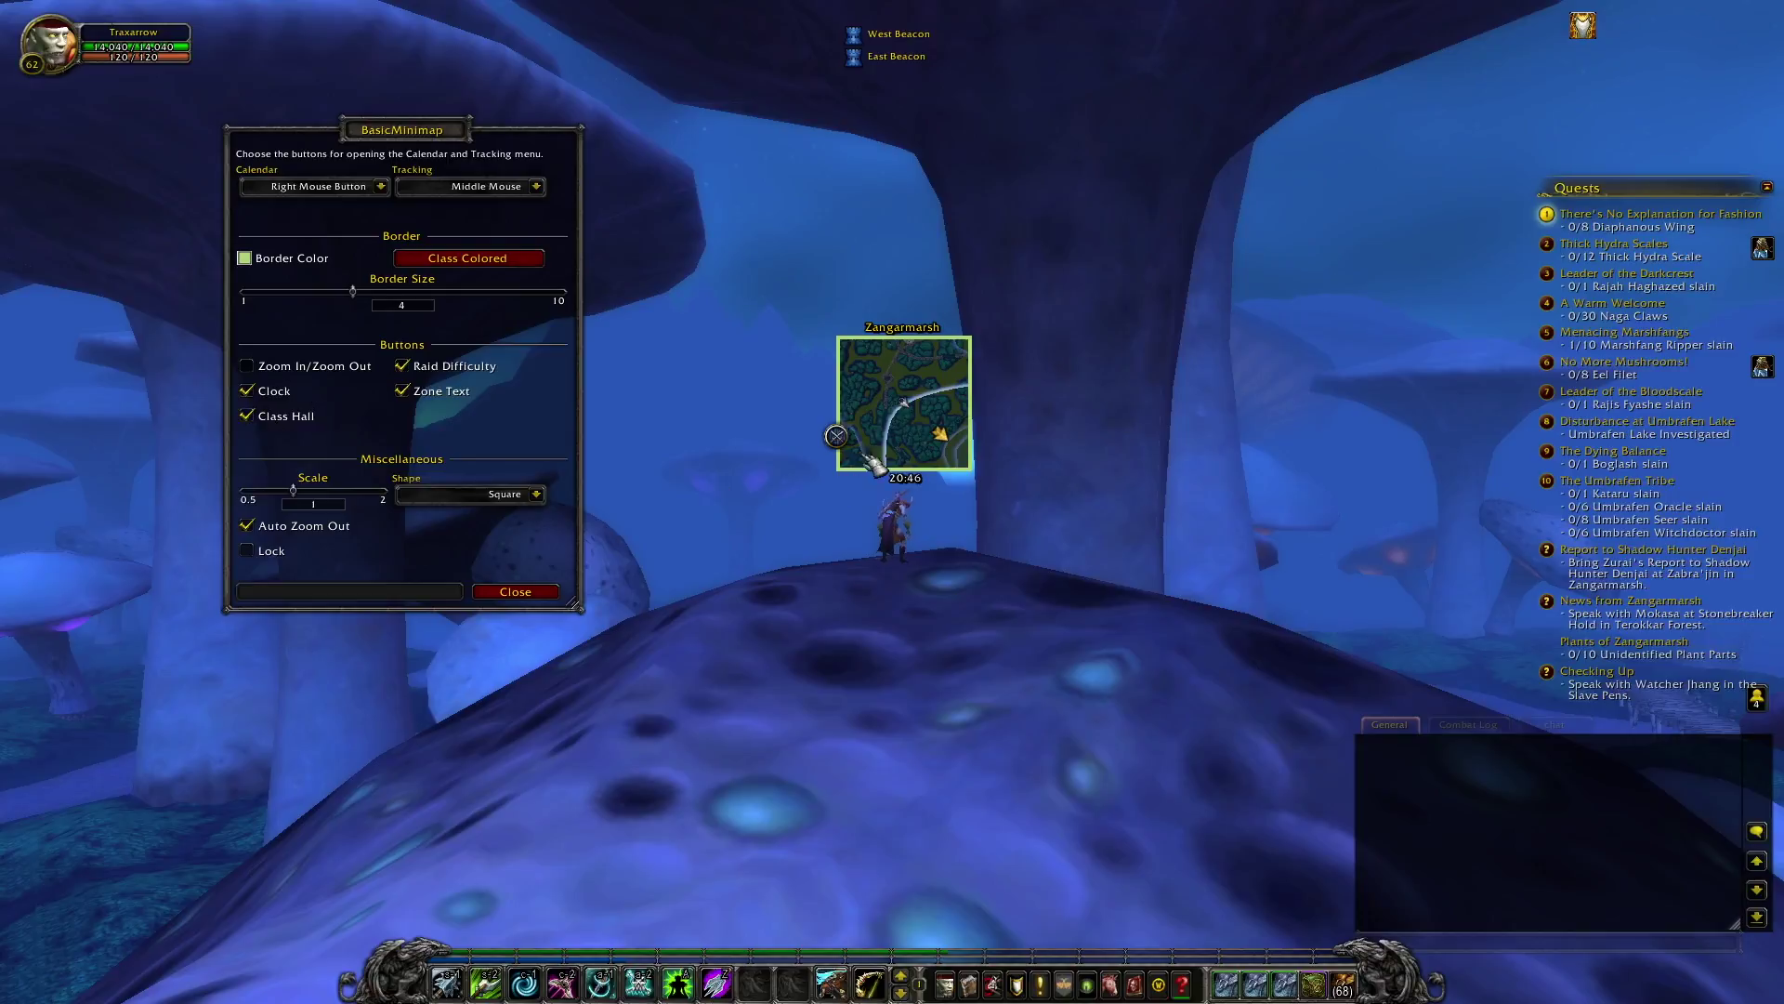
mouse_move(835, 443)
click(1057, 641)
click(1059, 641)
click(250, 414)
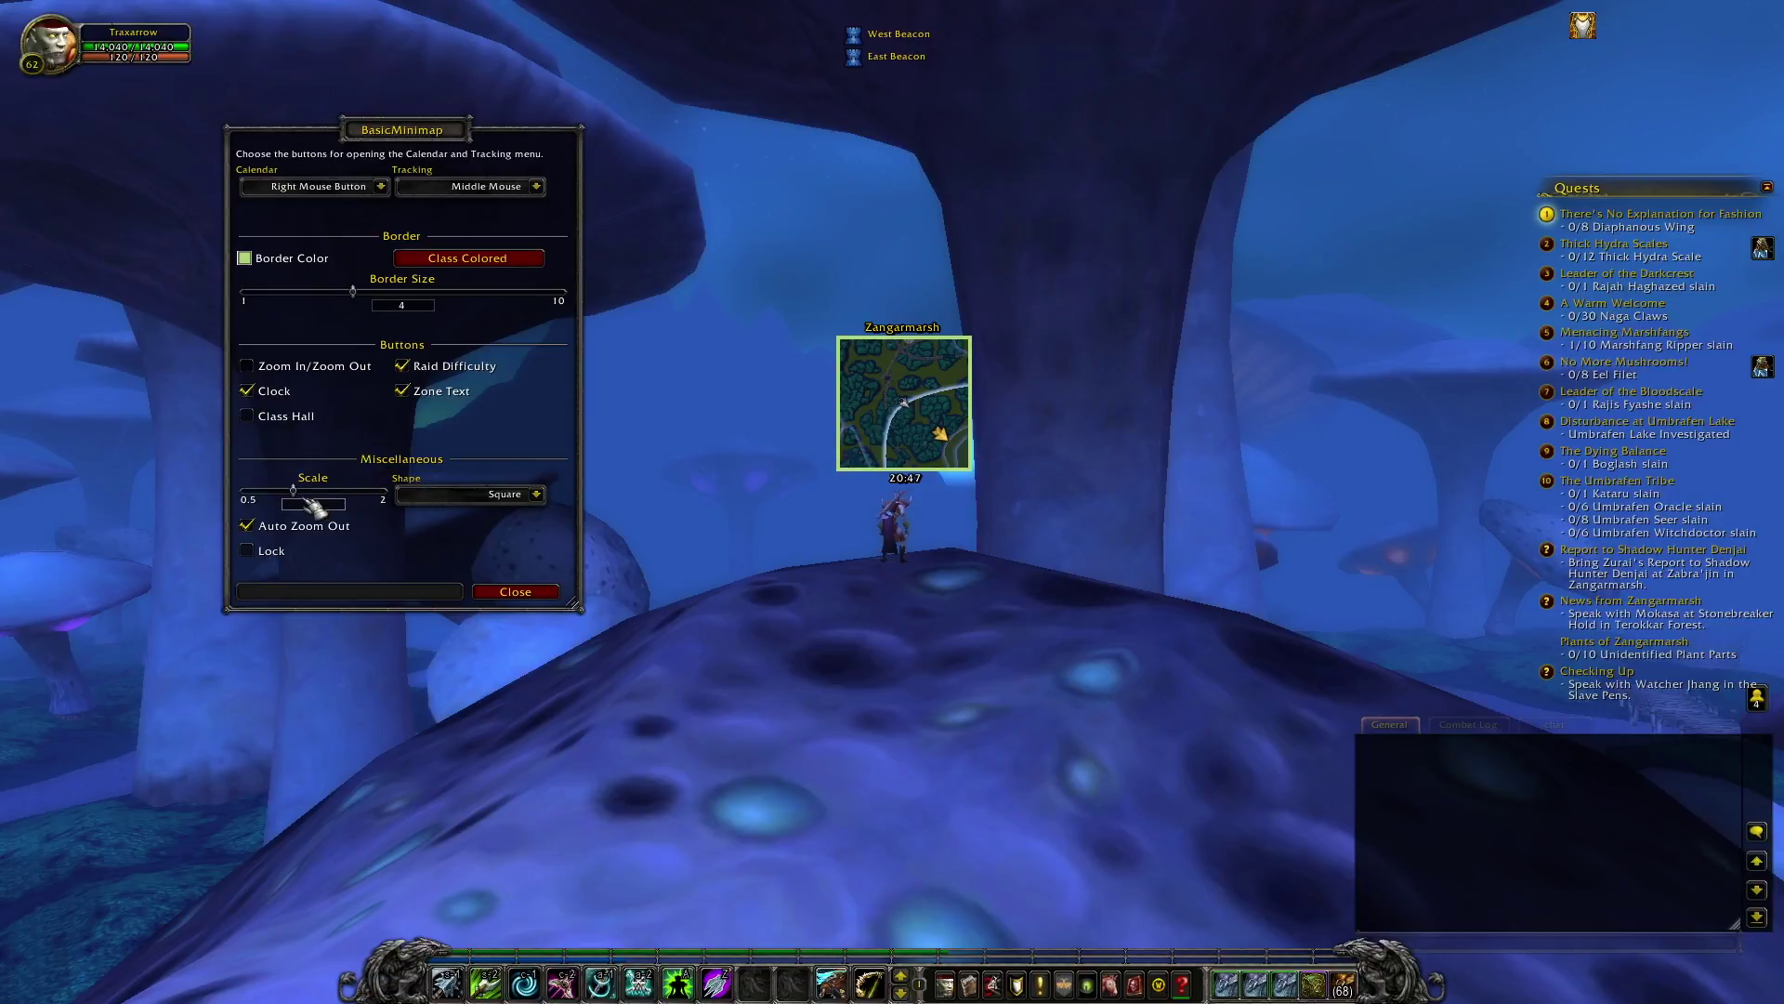
- Set minimap scale to 2, shape to Circle, and keep Auto Zoom Out on
drag(351, 492, 418, 518)
click(517, 496)
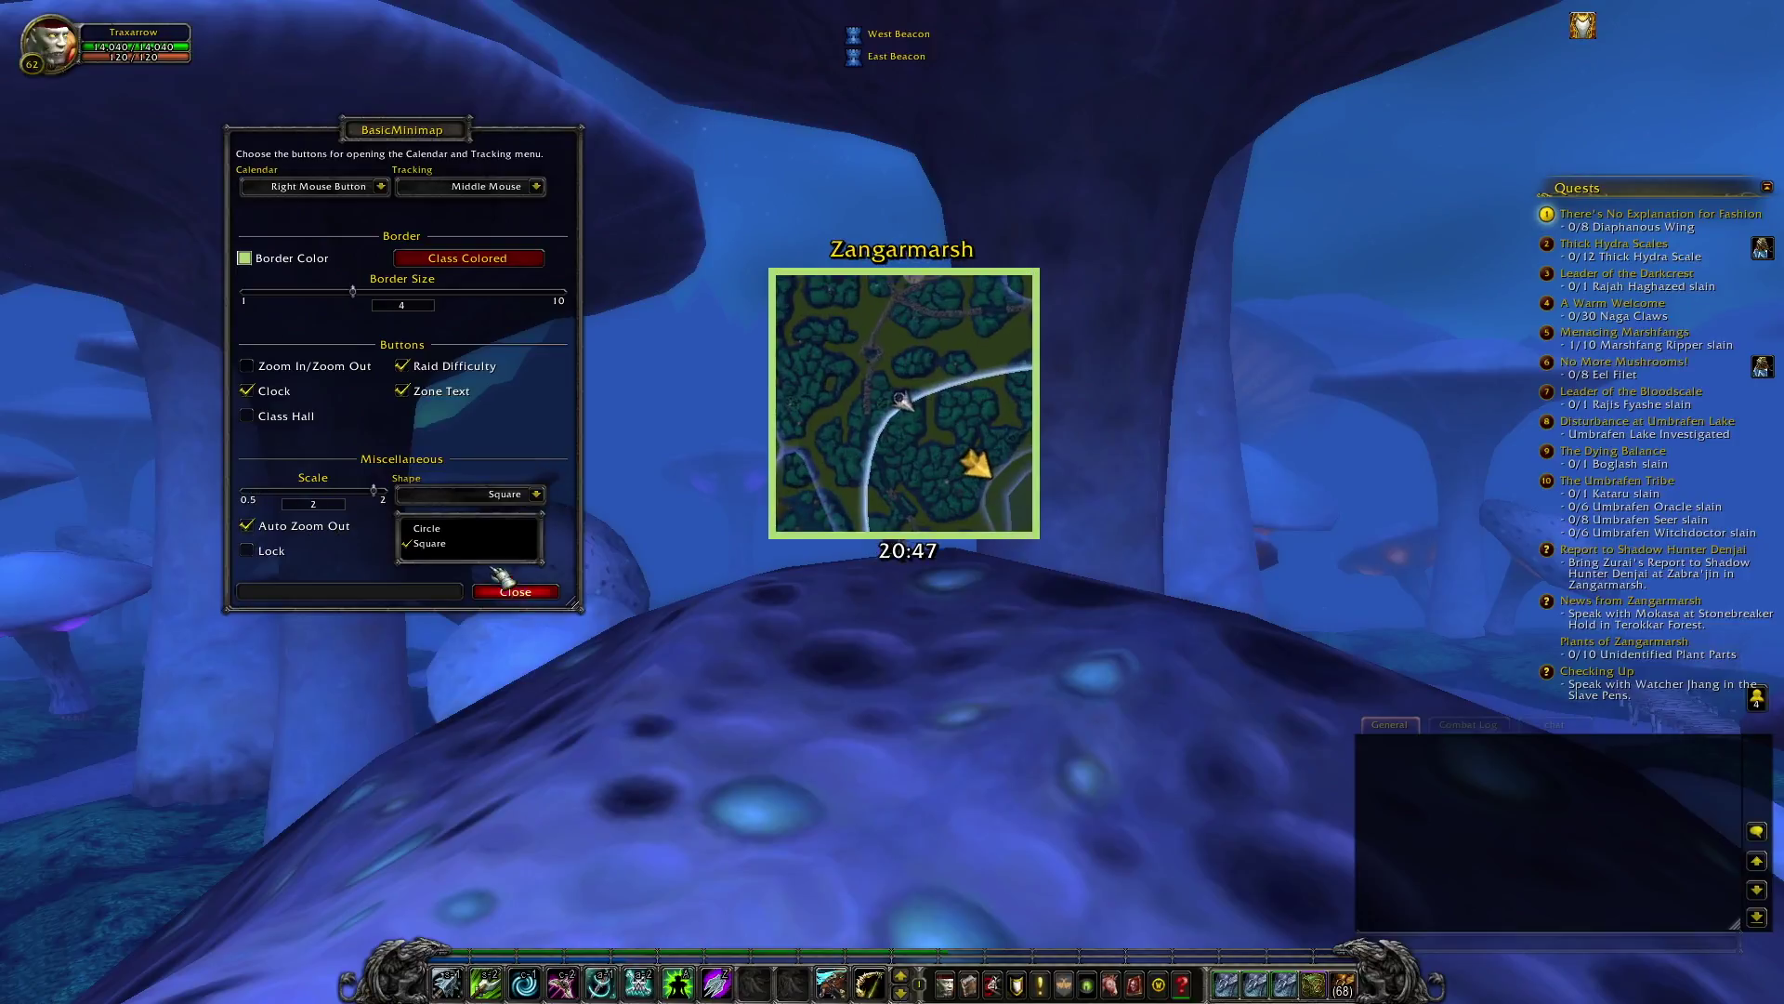
click(471, 530)
click(541, 494)
click(544, 496)
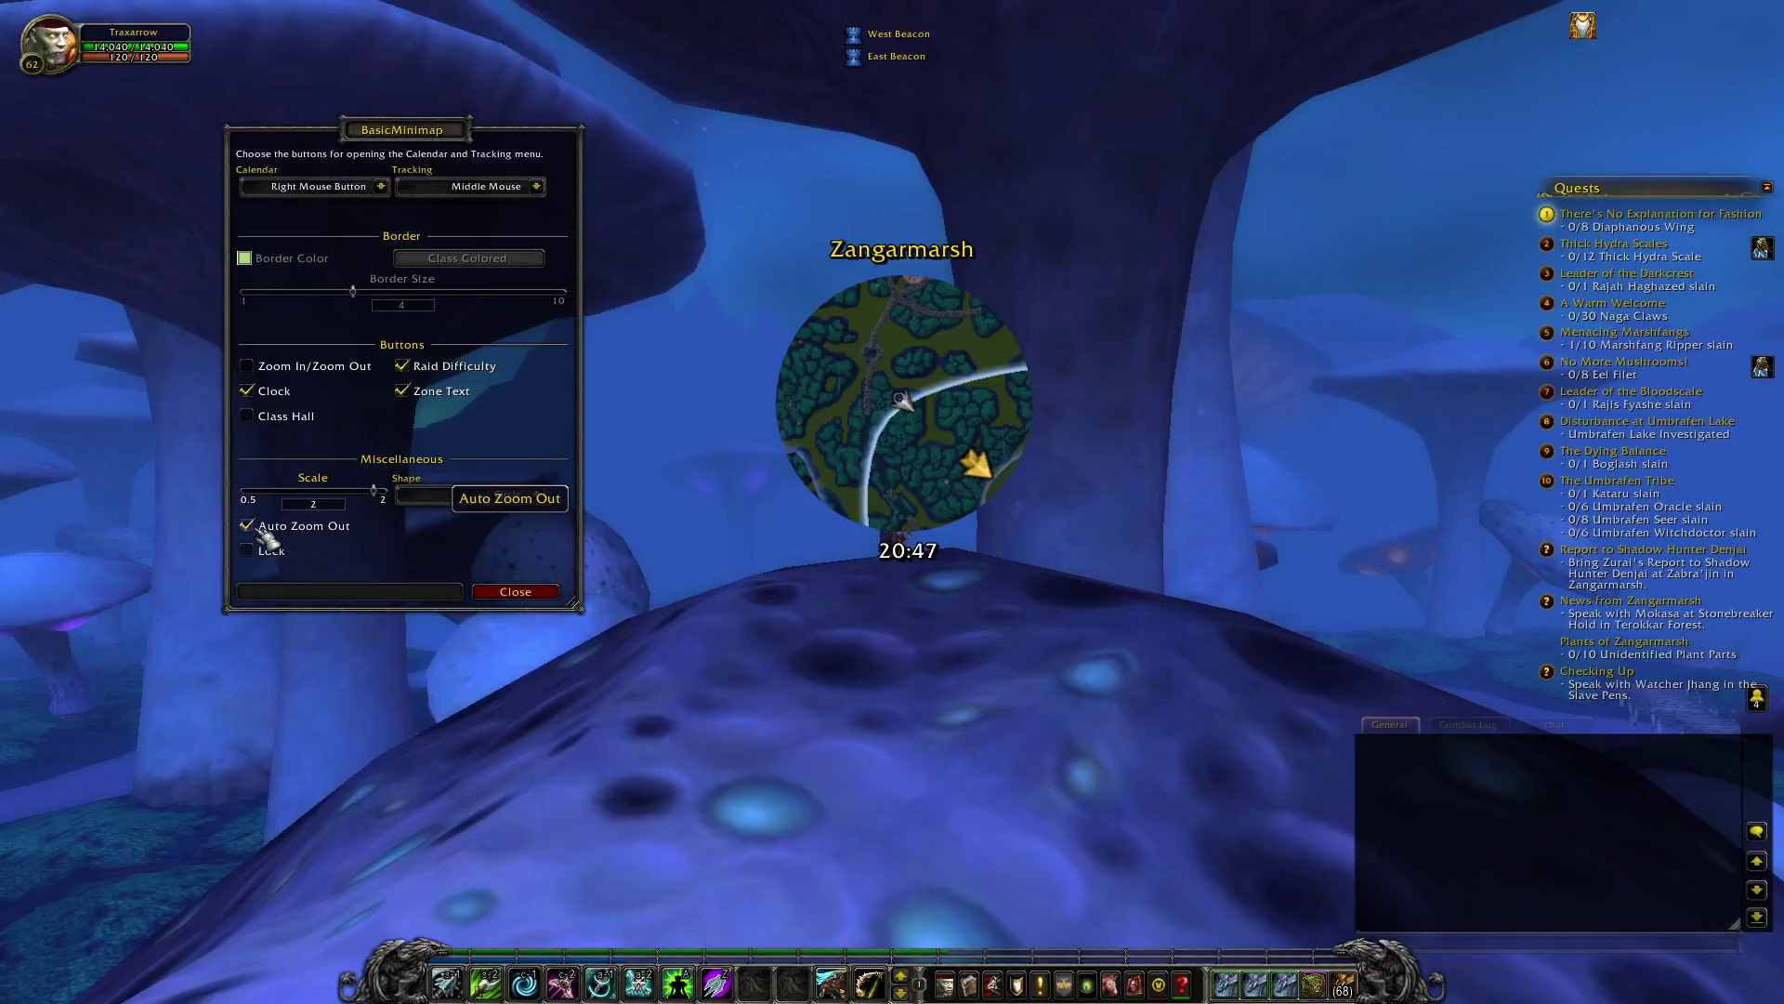
click(246, 525)
mouse_move(1215, 485)
mouse_down()
mouse_move(781, 506)
mouse_move(1226, 493)
mouse_up()
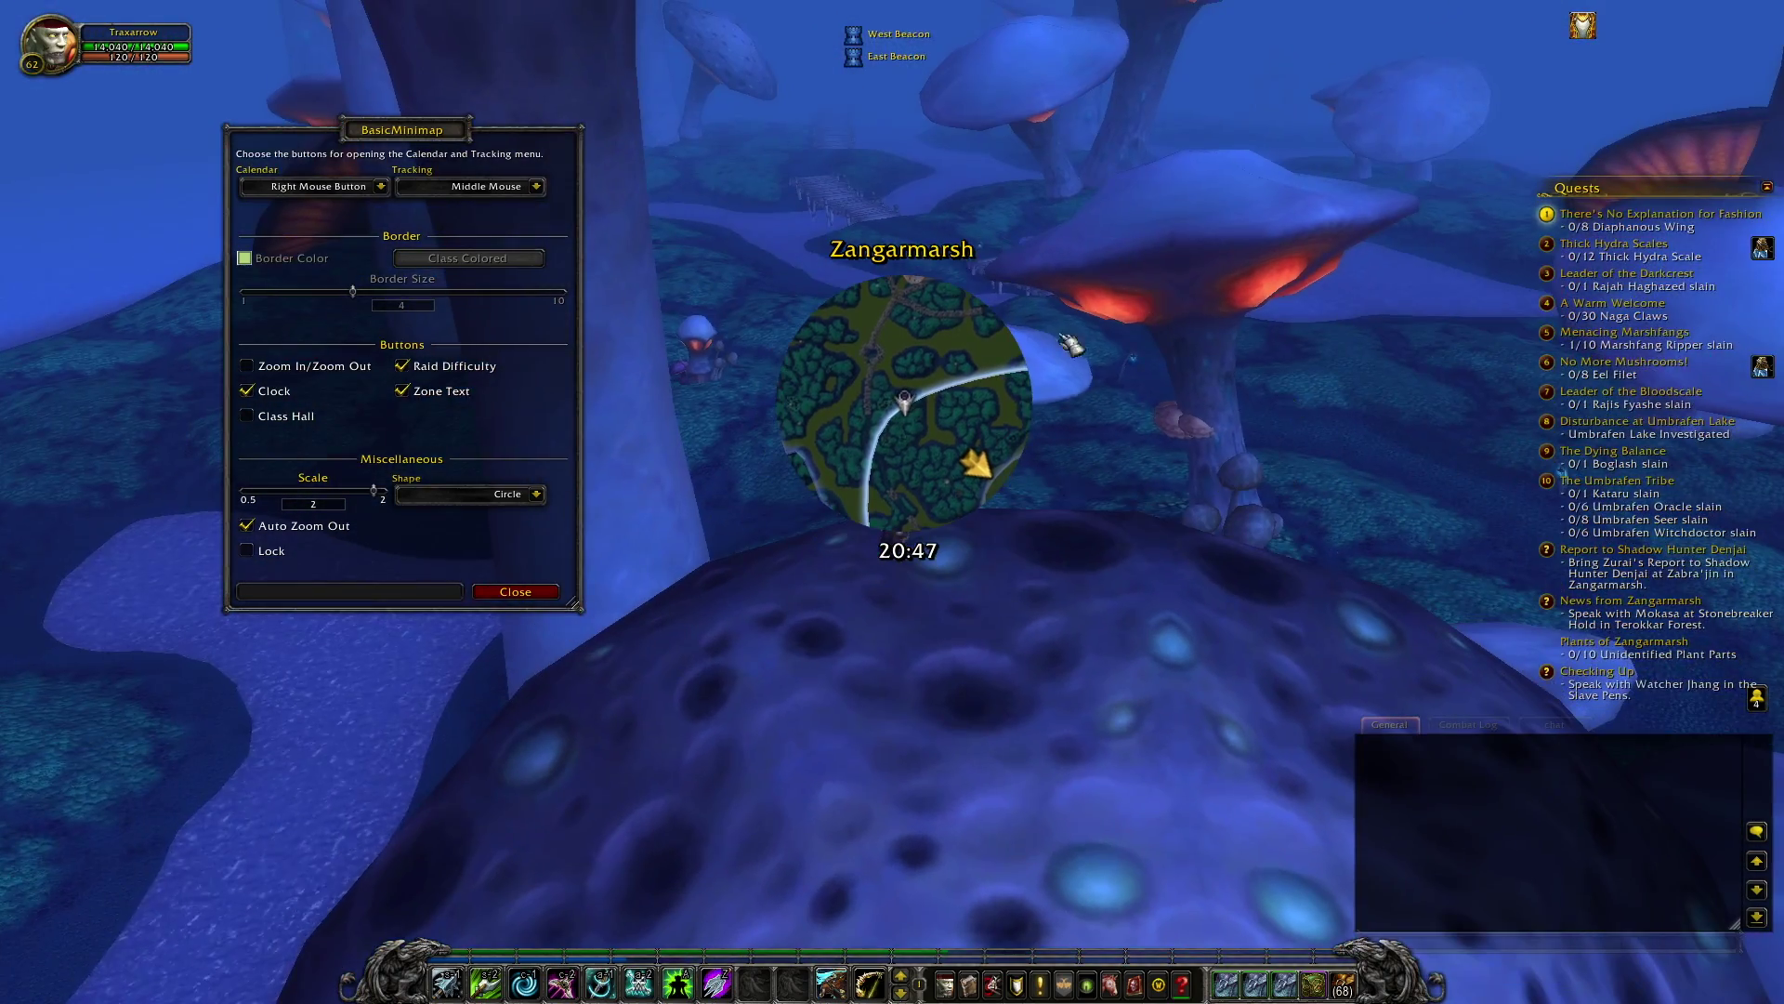
- Check Lock, enlarge the BasicMinimap panel, then close it to the Game Menu
click(249, 550)
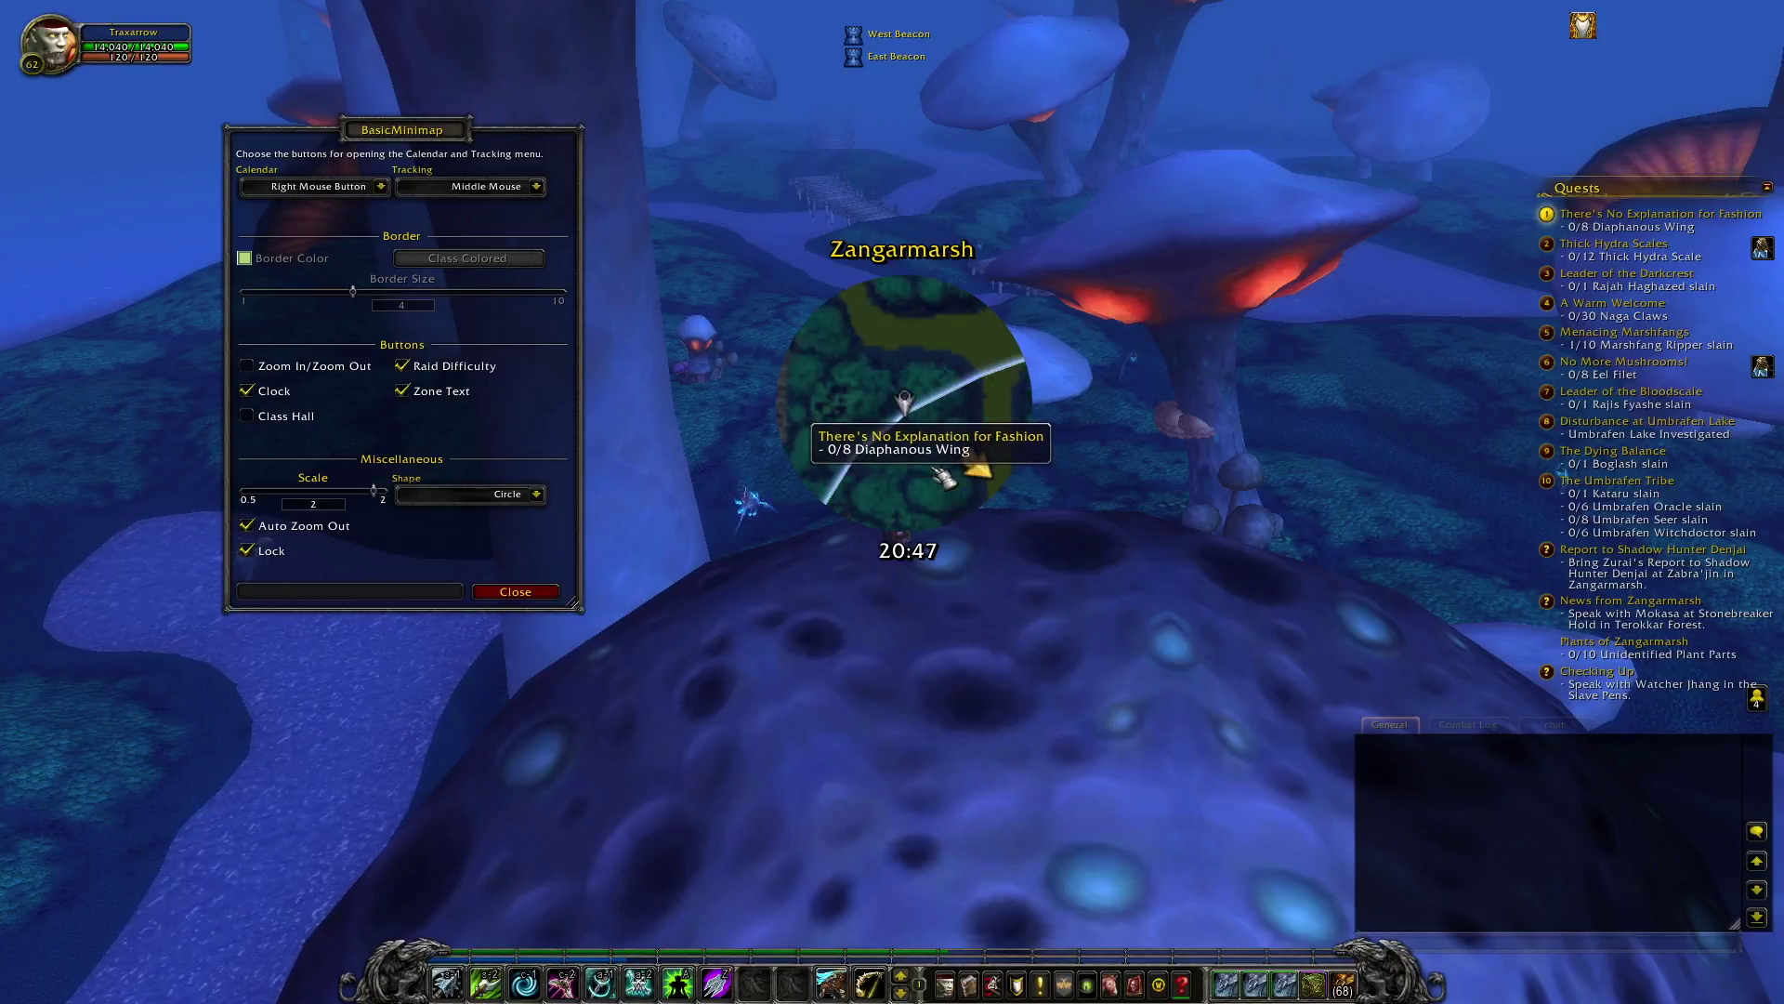
scroll(940, 478, up, 3)
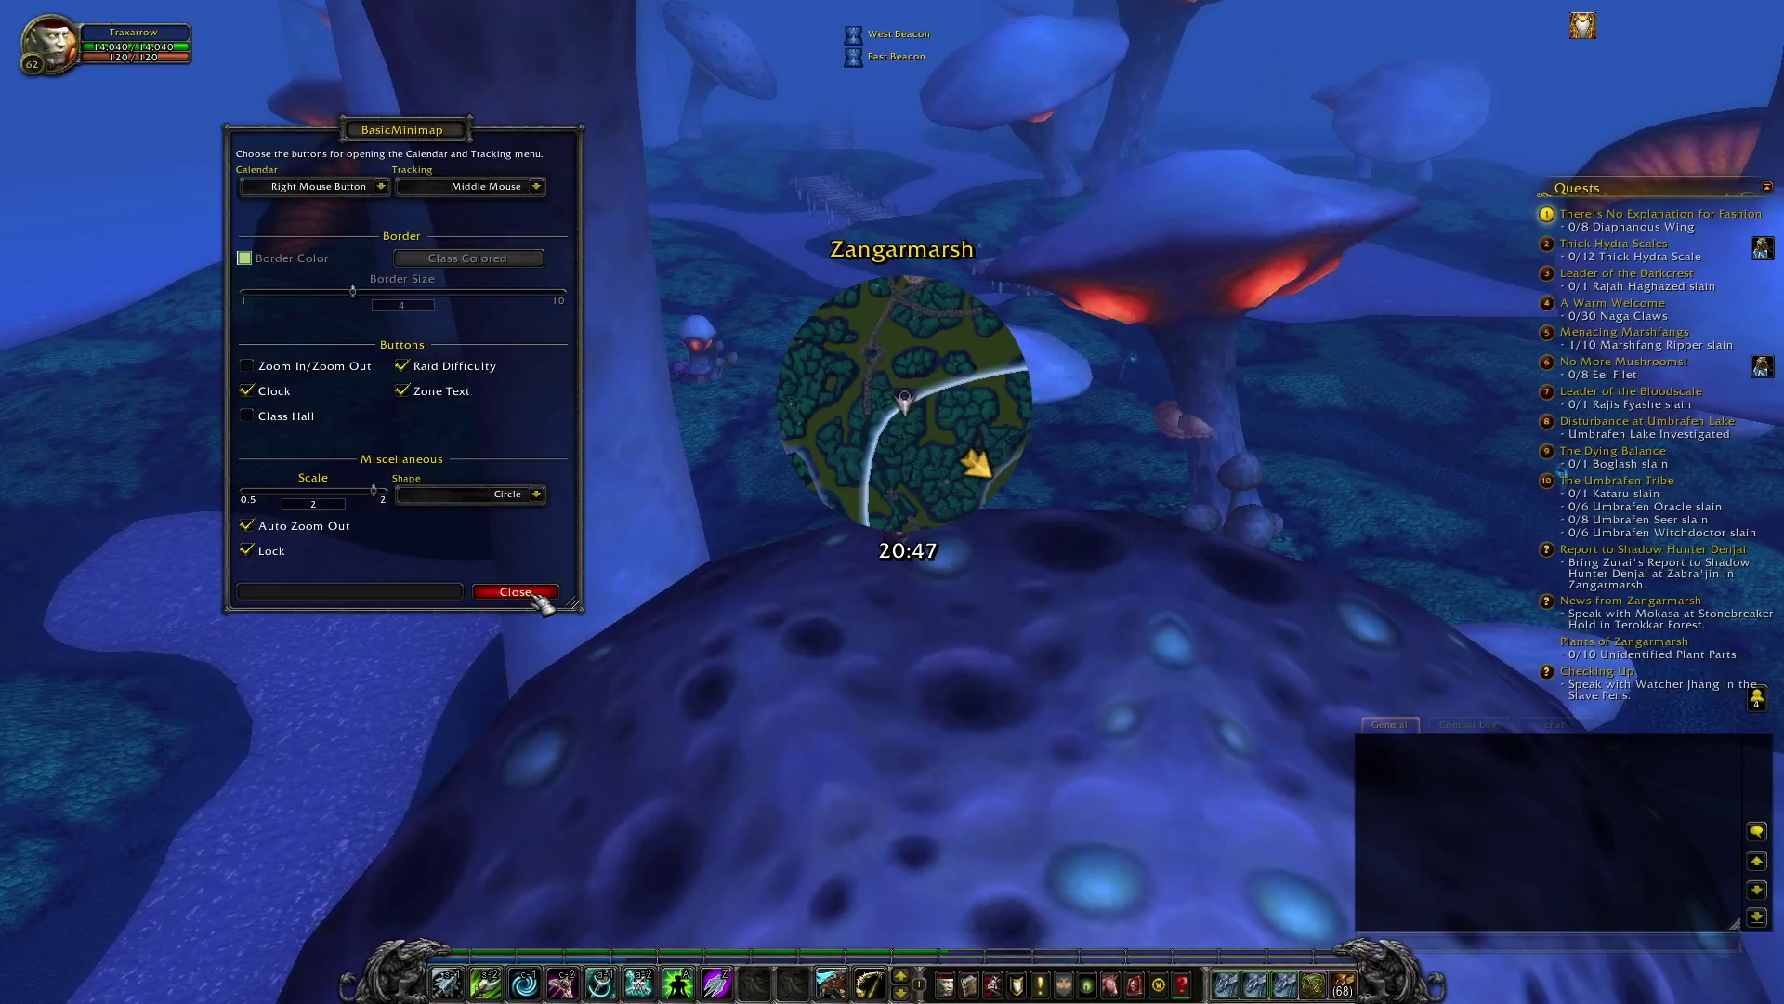
drag(585, 618, 661, 562)
key(Escape)
key(Escape)
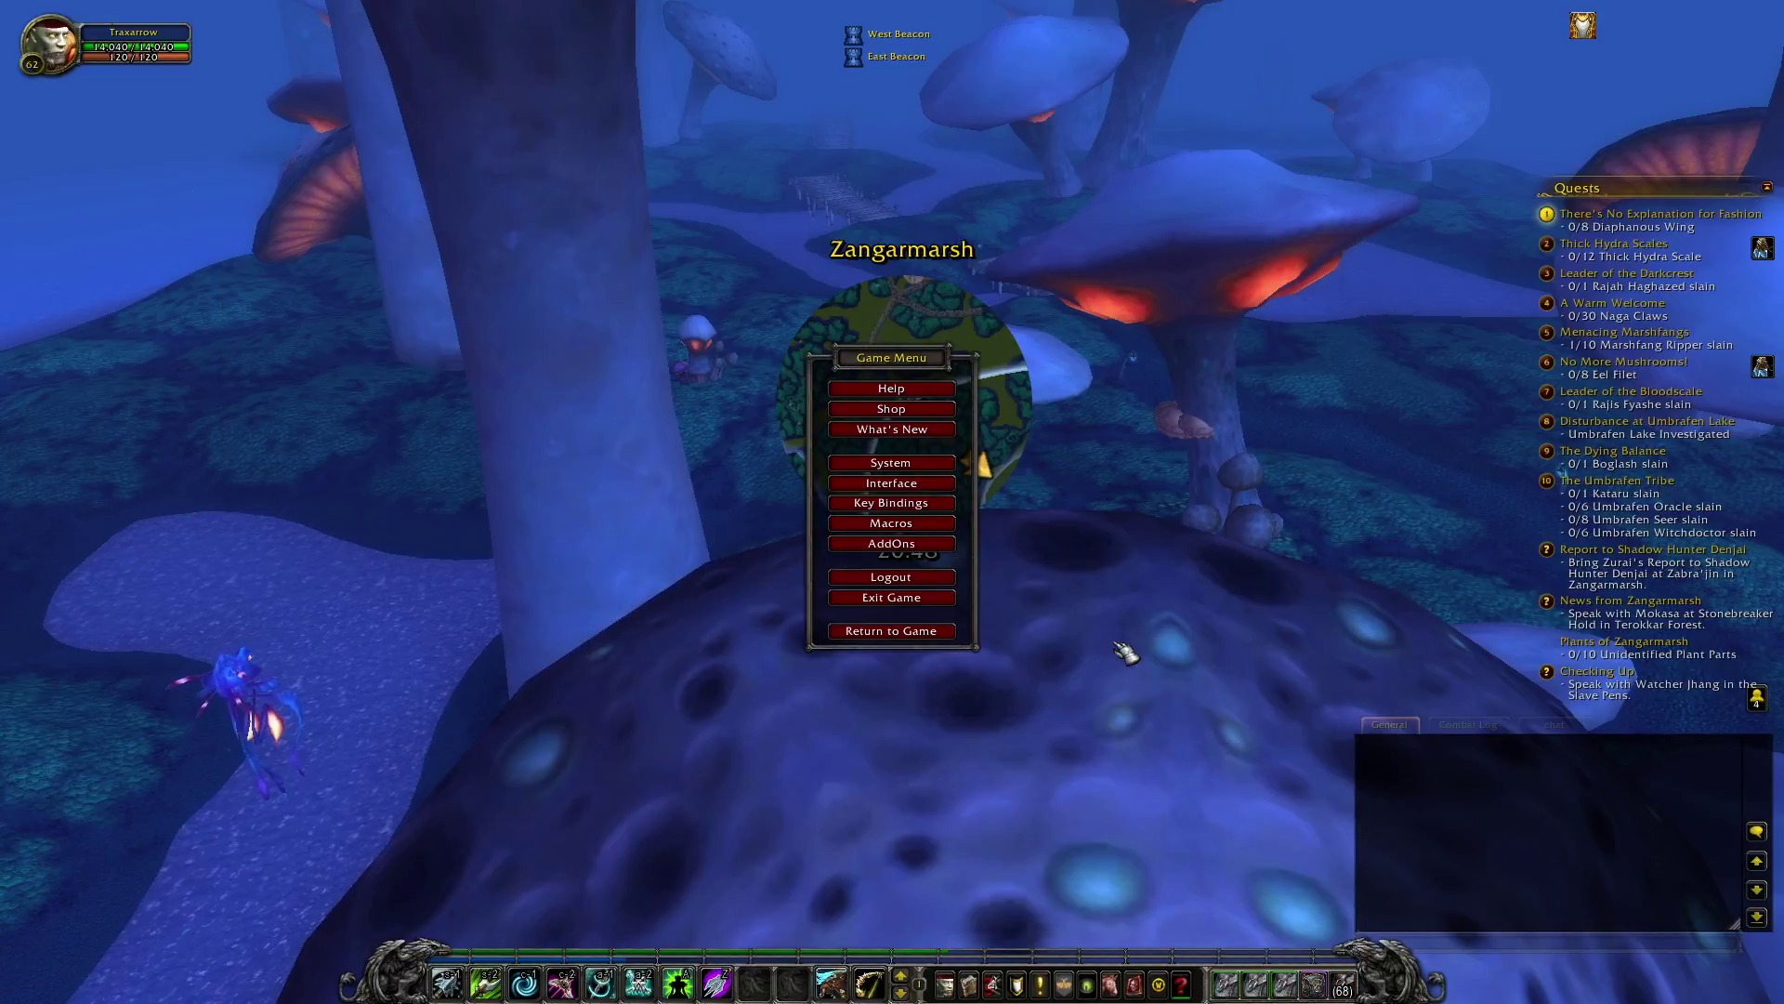